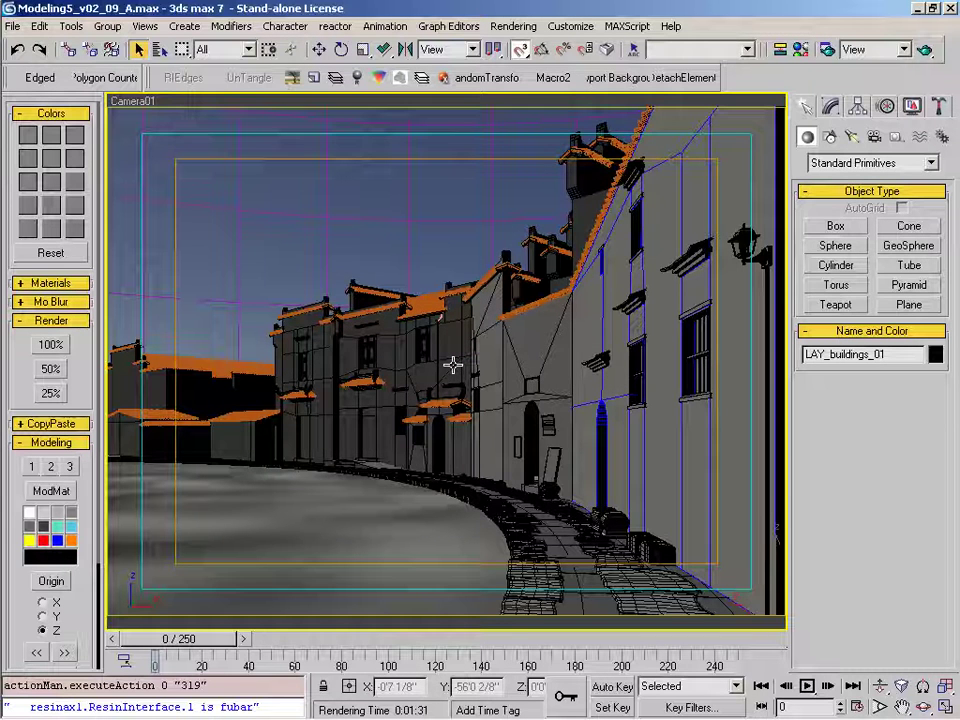
Show the last rendered image of the Camera01 view.
key(ctrl+i)
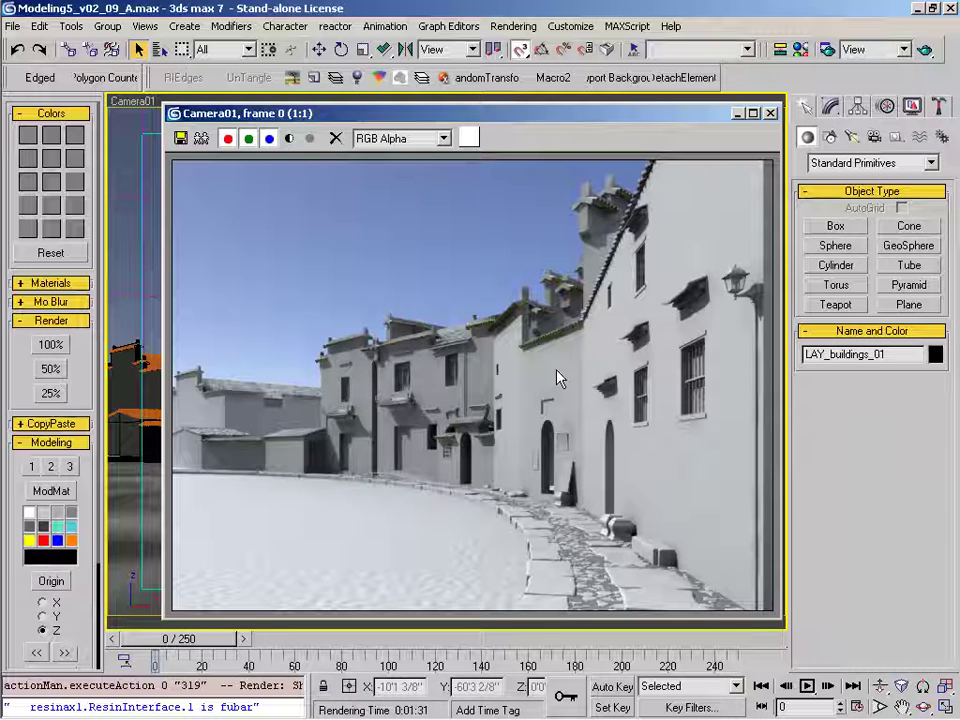
drag(620, 118, 588, 121)
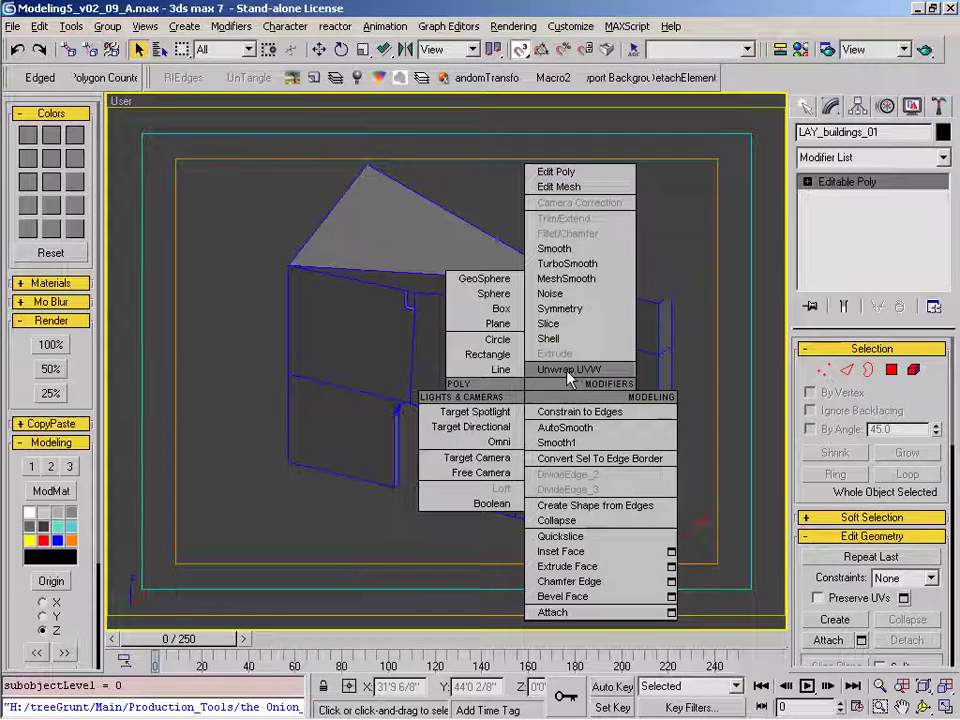
Apply an Unwrap UVW modifier to the LAY_buildings_01 wall, open its UV editor and position the editor beside the model view.
click(568, 370)
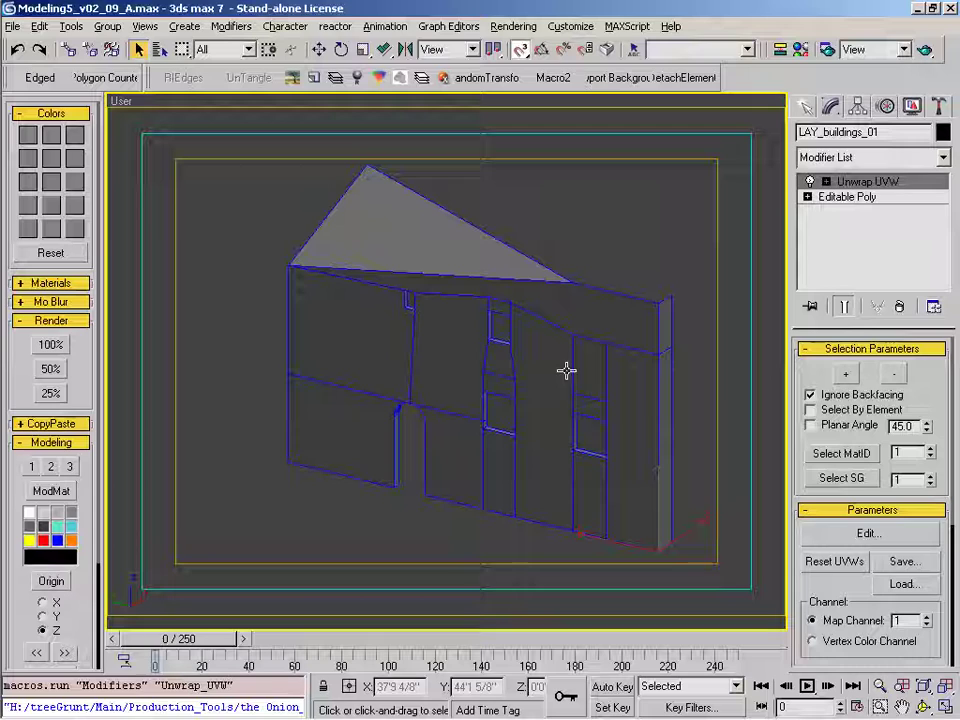
click(866, 535)
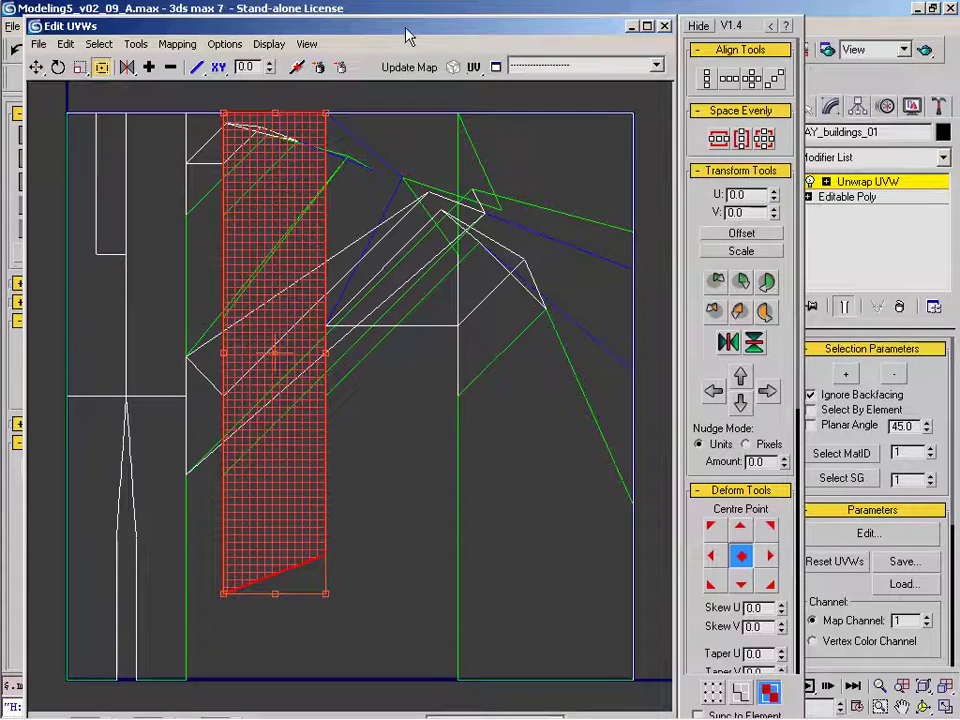
drag(410, 27, 366, 27)
scroll(418, 300, down, 2)
scroll(418, 295, down, 4)
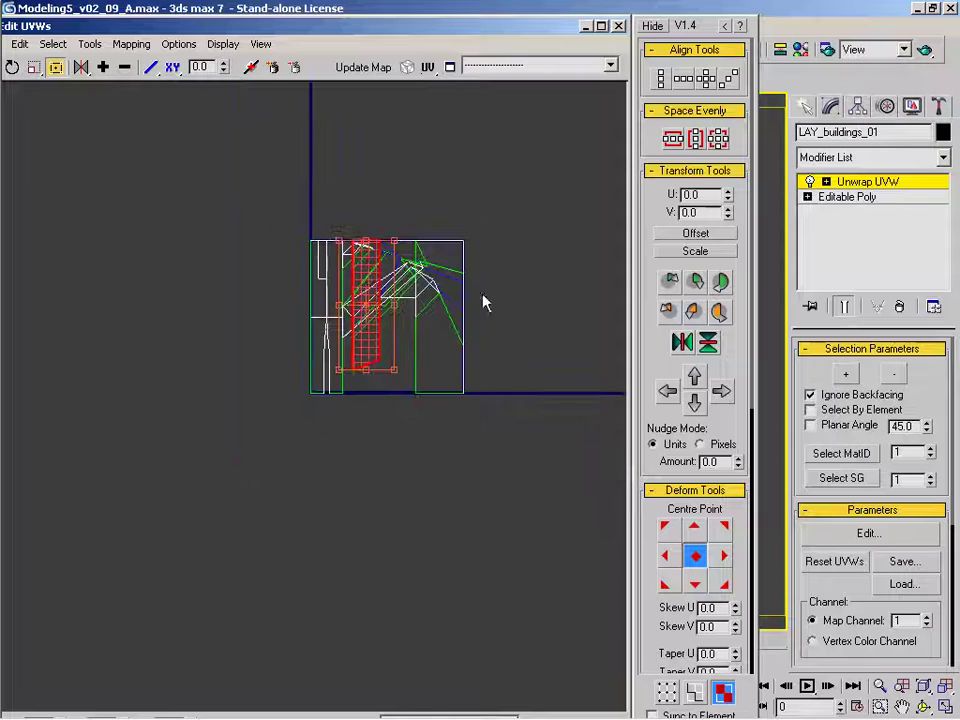
drag(371, 27, 247, 33)
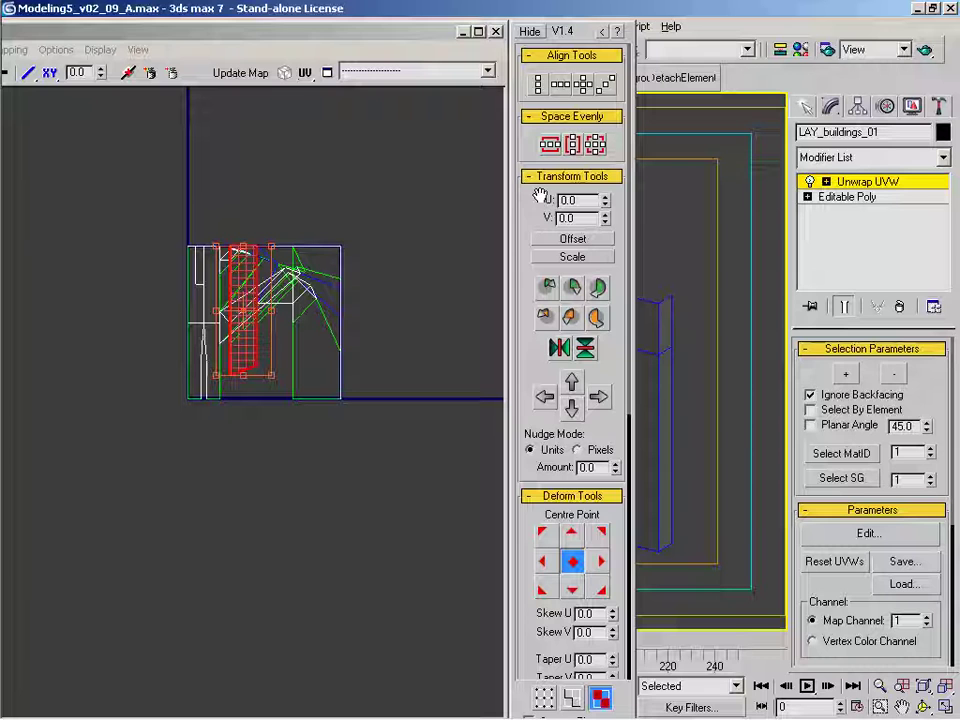
drag(420, 35, 461, 36)
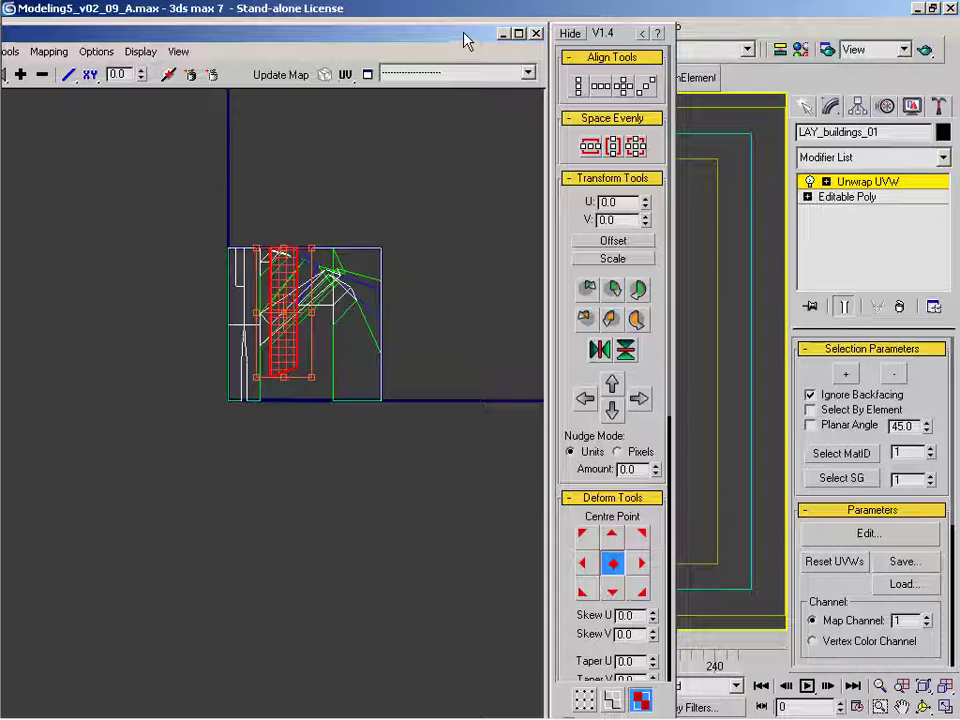
drag(460, 34, 453, 34)
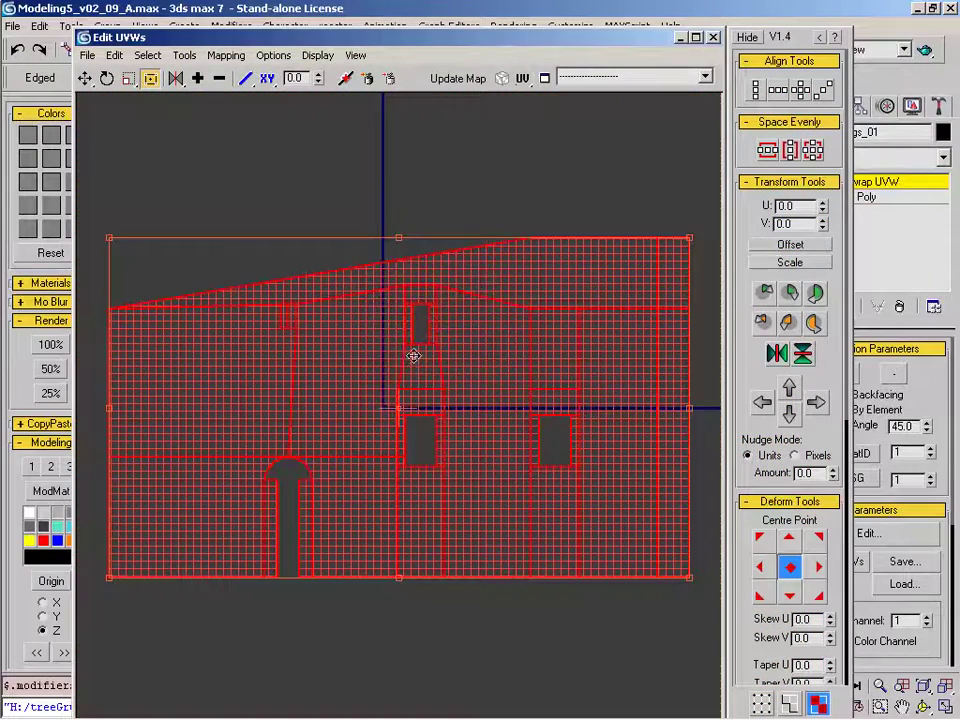
Move the selected wall UVs out of the texture square, just beyond its left edge, and deselect them.
scroll(414, 355, down, 5)
drag(450, 364, 303, 221)
click(300, 332)
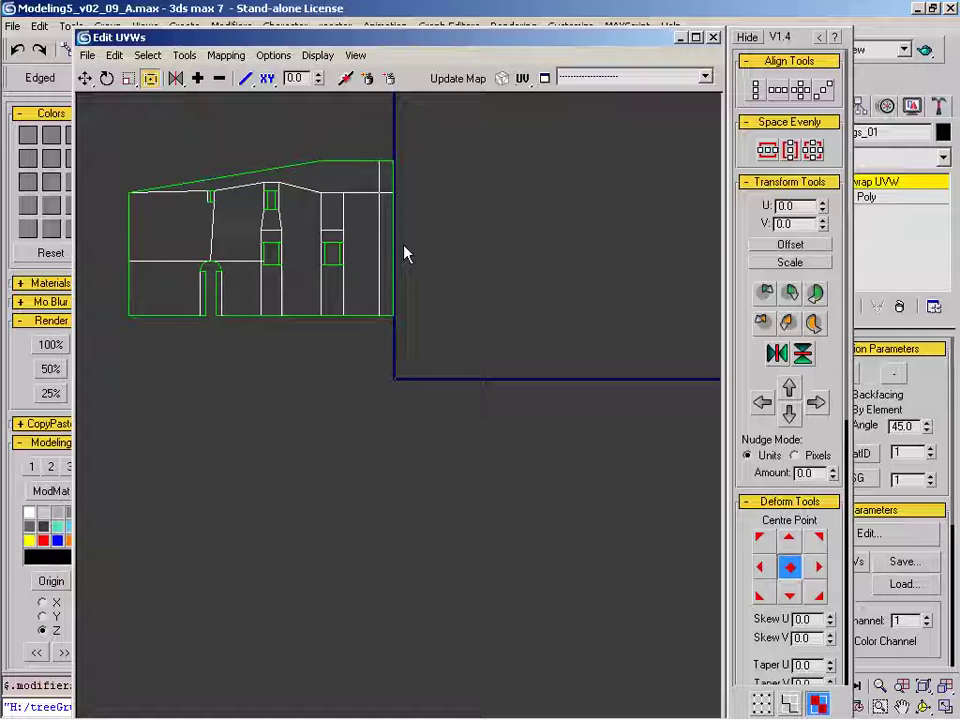
middle_drag(246, 332, 335, 422)
scroll(268, 381, down, 3)
scroll(268, 377, up, 3)
click(226, 55)
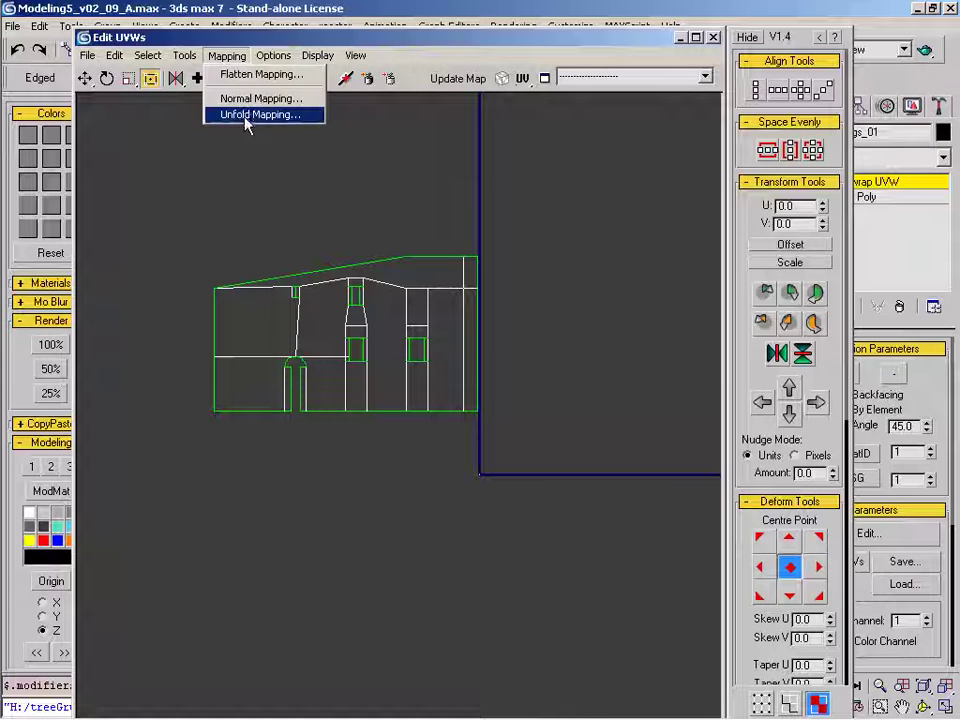
click(247, 115)
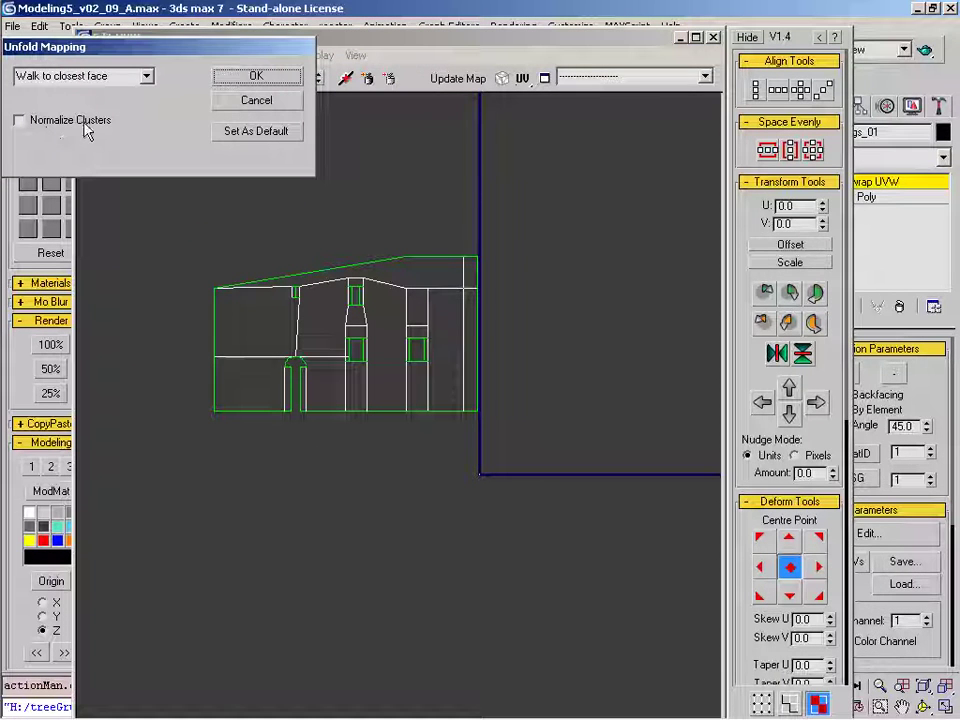
click(256, 101)
middle_drag(369, 375, 334, 366)
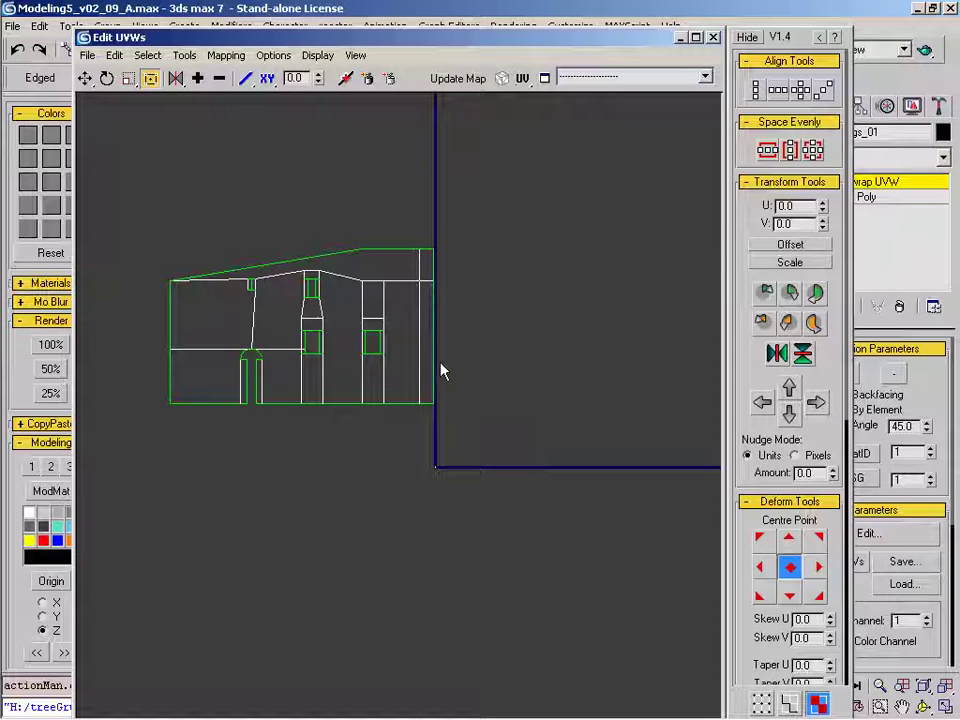
middle_drag(467, 358, 463, 368)
scroll(463, 368, up, 1)
middle_drag(379, 374, 388, 379)
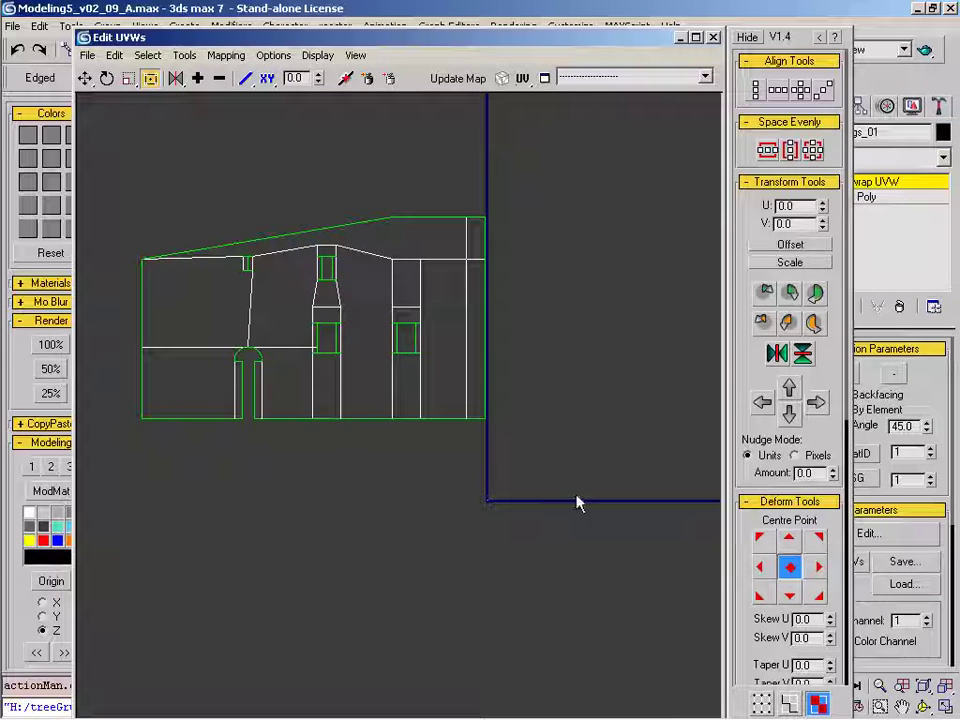
middle_drag(458, 471, 464, 491)
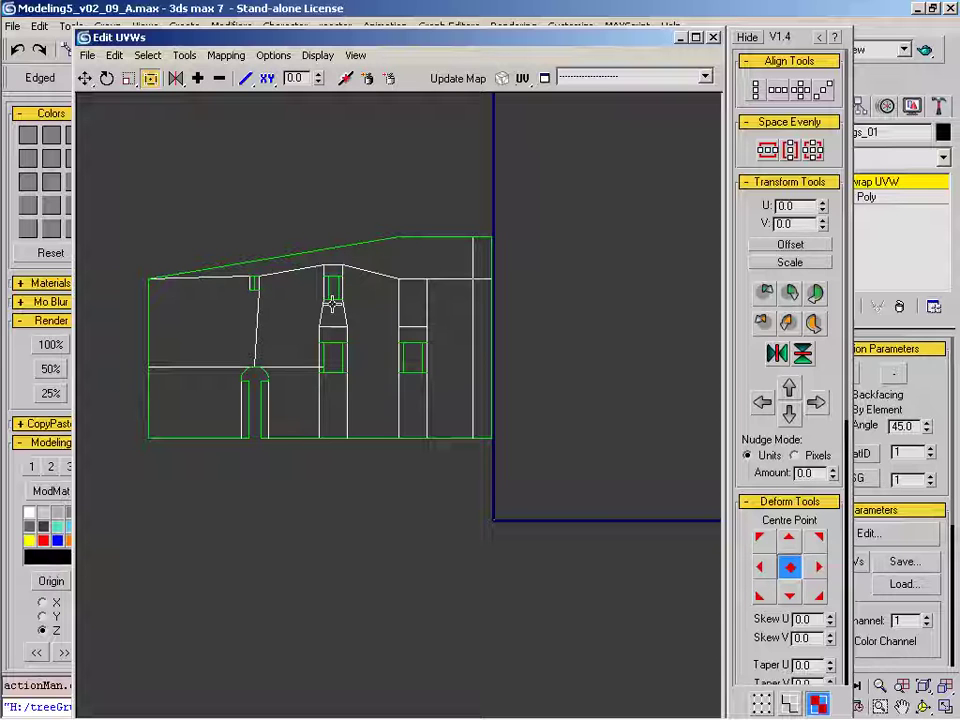
middle_drag(529, 497, 537, 491)
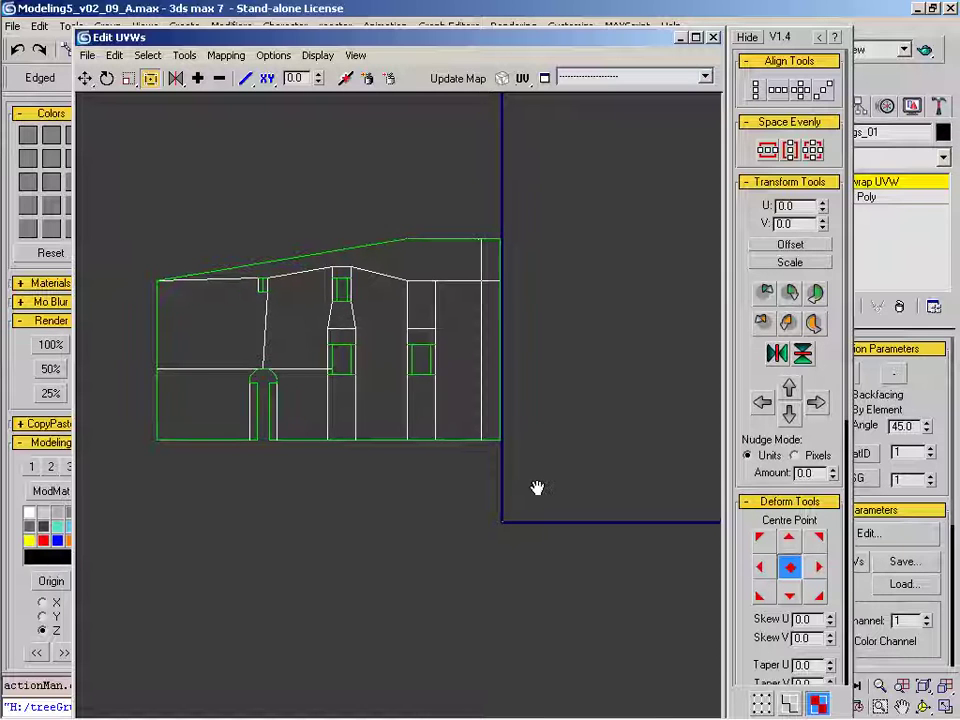
drag(414, 39, 411, 38)
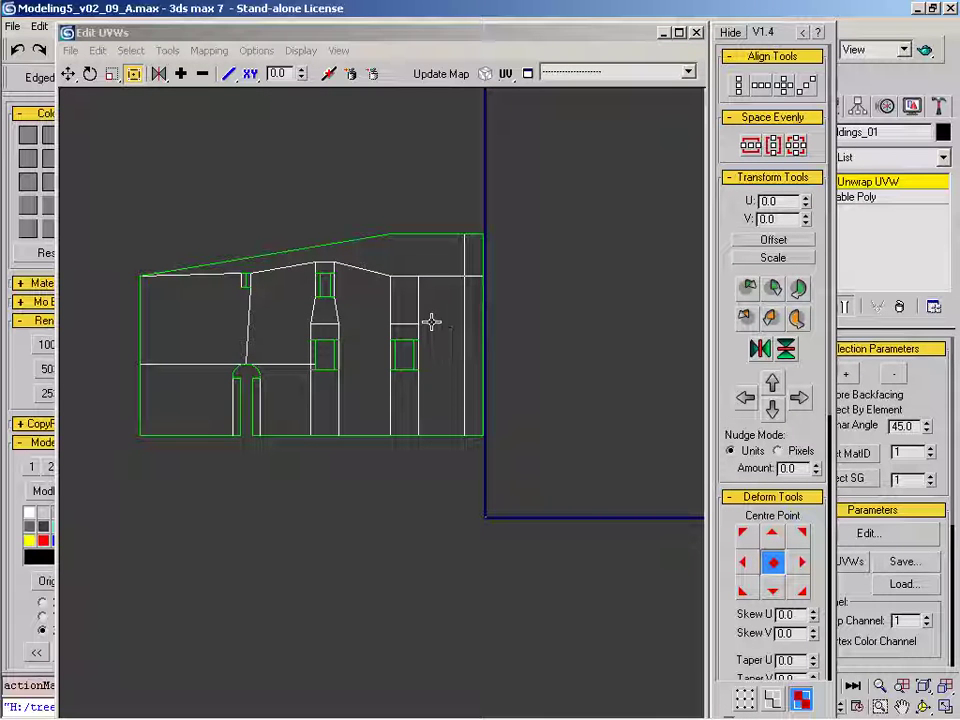
middle_drag(377, 343, 401, 343)
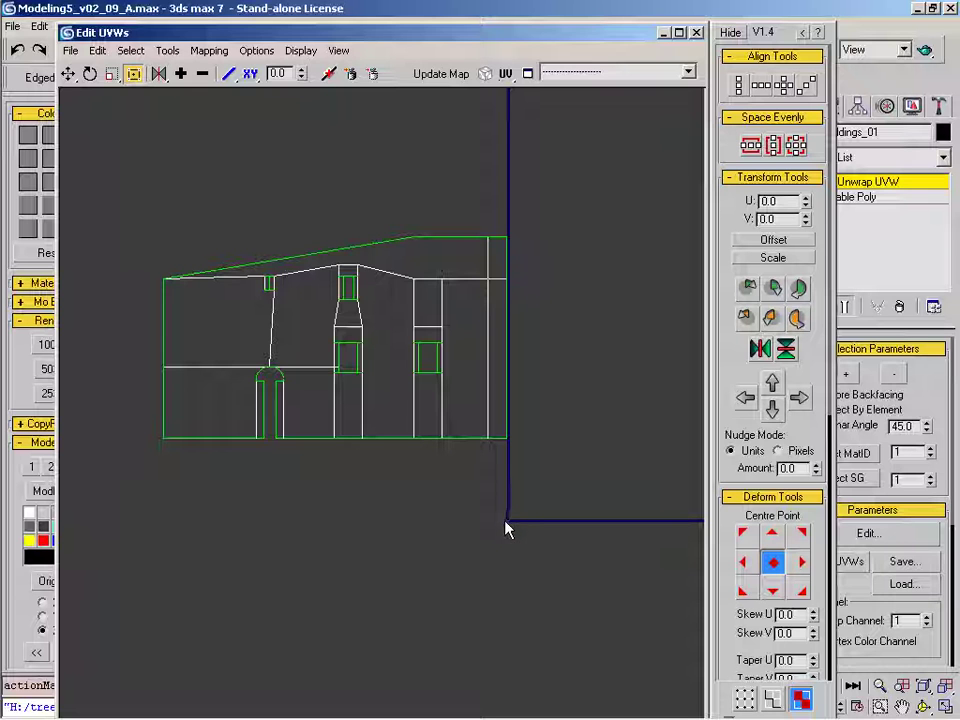
middle_drag(512, 528, 503, 528)
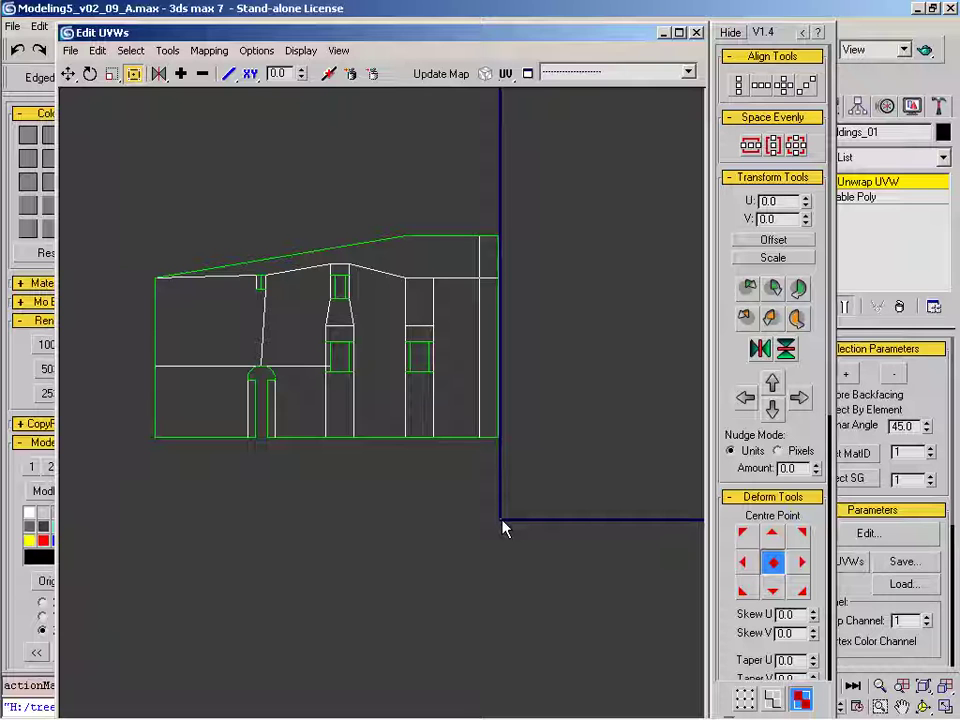
middle_drag(413, 481, 427, 500)
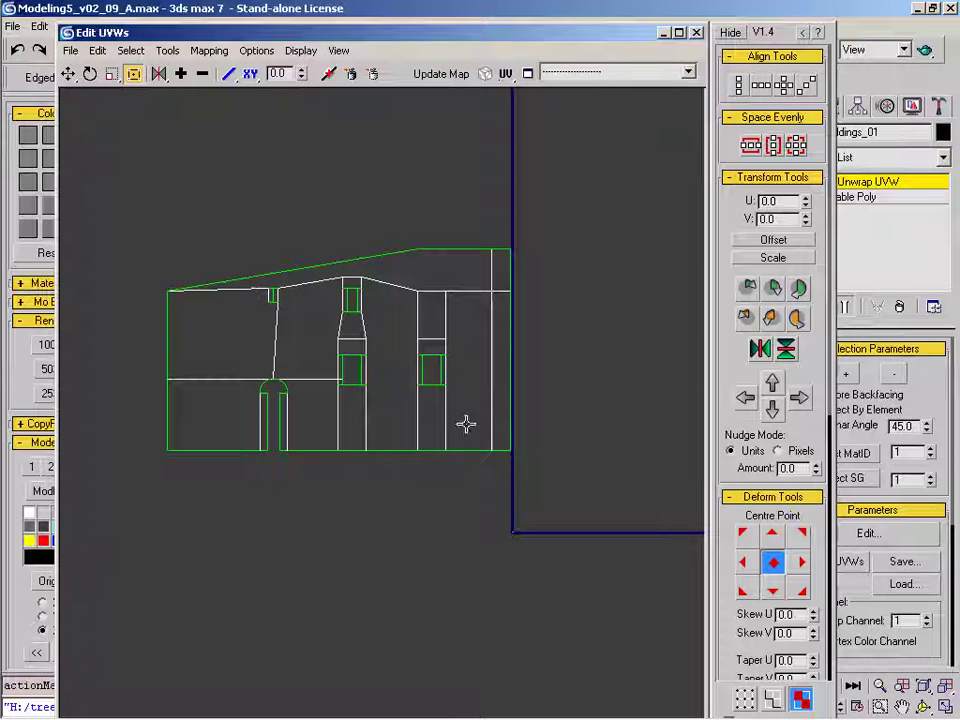
middle_drag(465, 422, 484, 418)
Select the sill face of the middle lower window in the model, unfold it, rotate it horizontal and place it below the wall's UVs.
drag(591, 35, 568, 36)
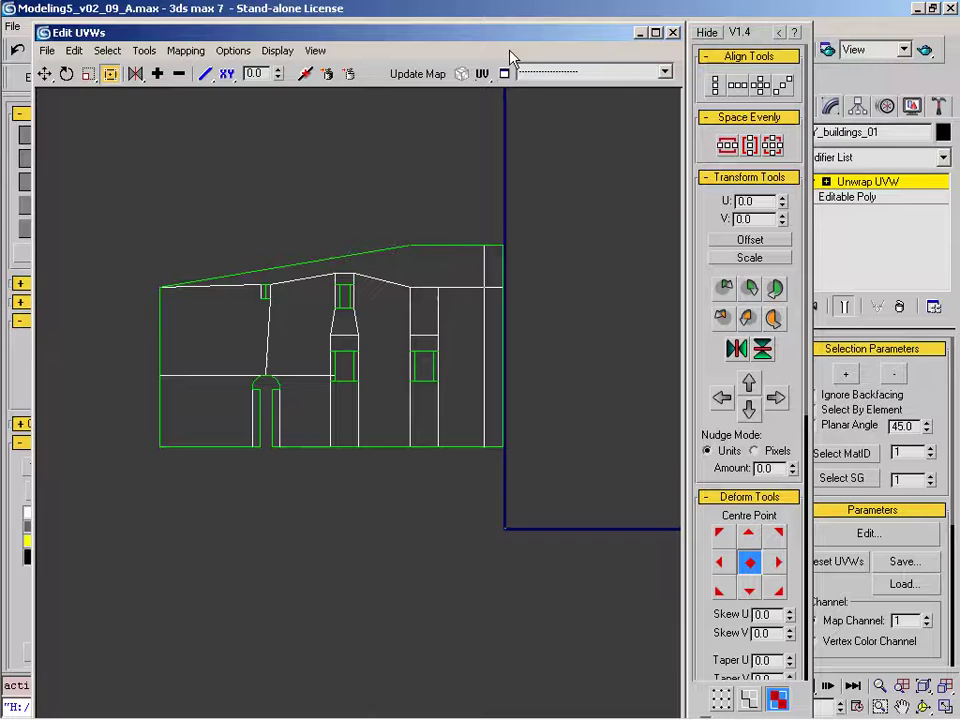
drag(382, 37, 112, 46)
alt+middle_drag(683, 413, 645, 355)
click(707, 418)
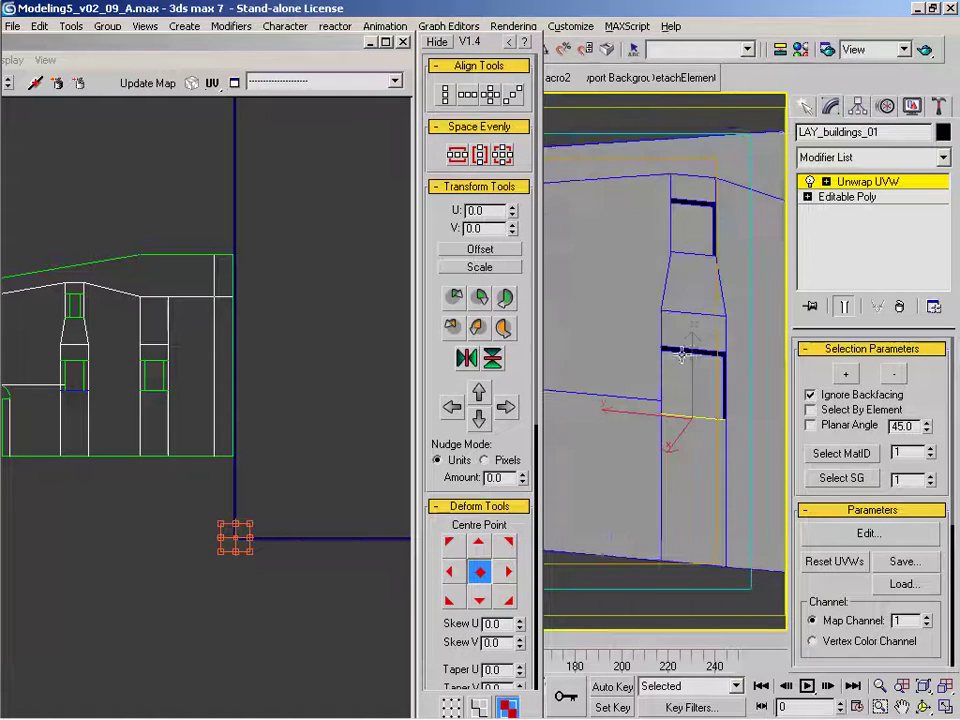
drag(294, 44, 364, 32)
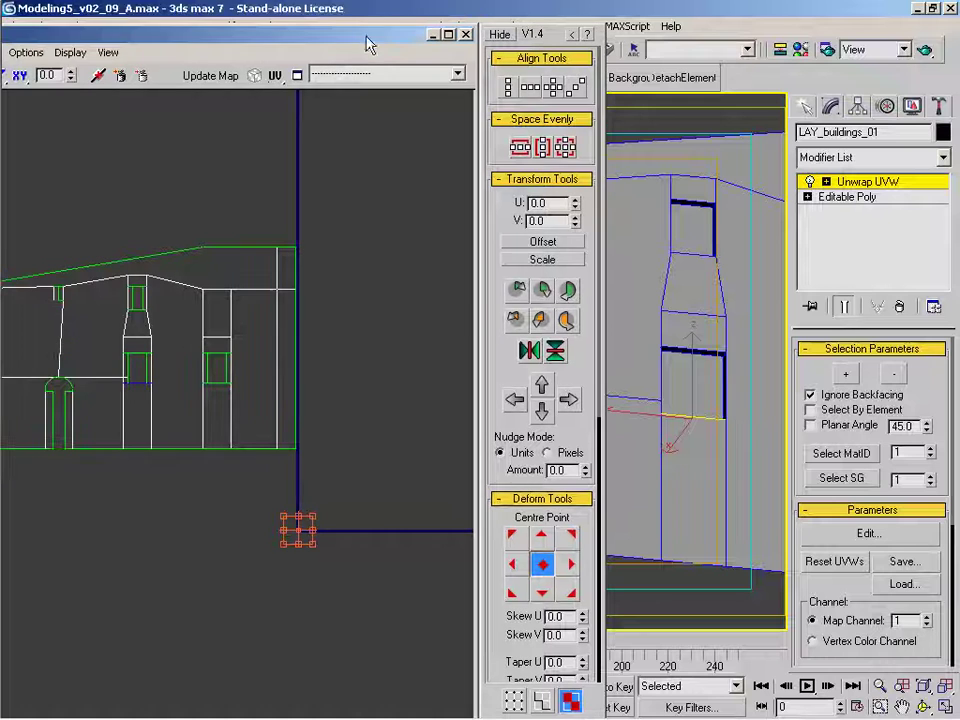
right_click(346, 340)
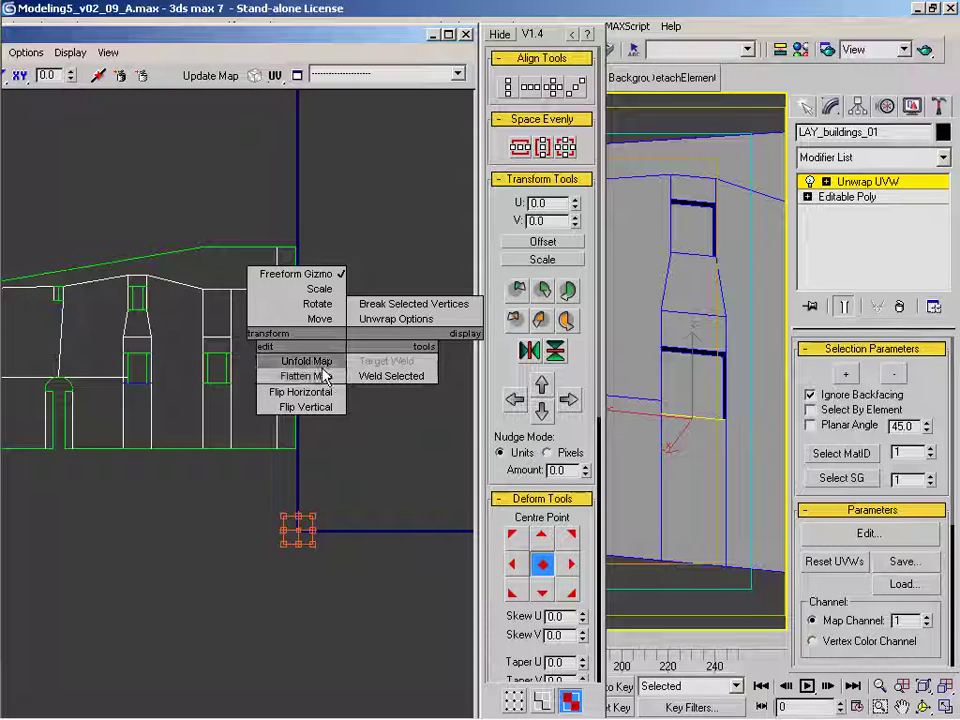
click(320, 363)
drag(301, 516, 171, 479)
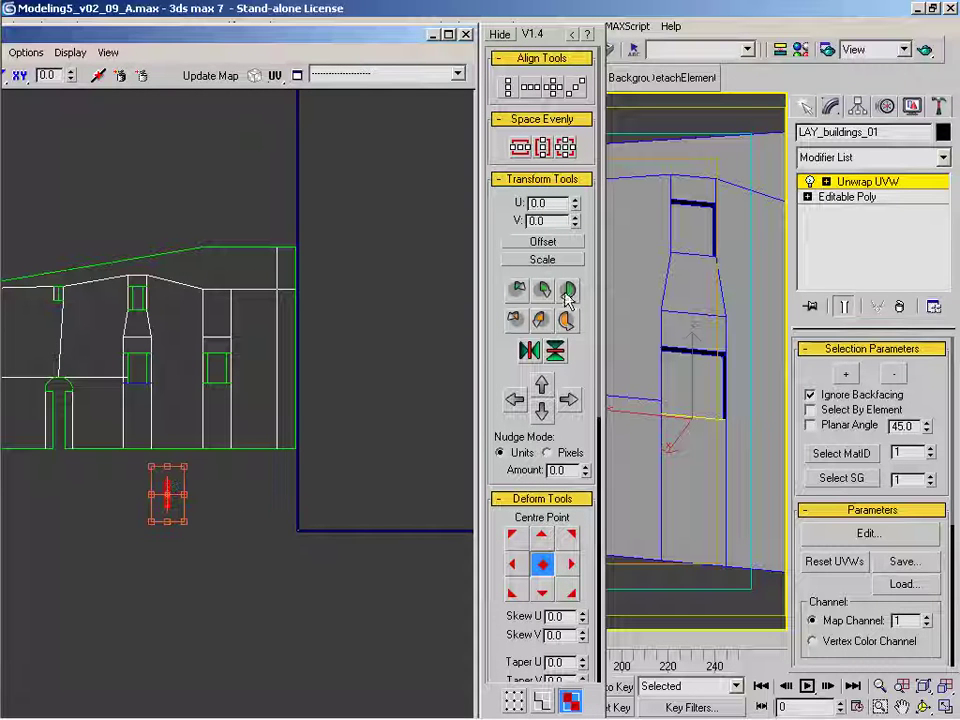
click(545, 290)
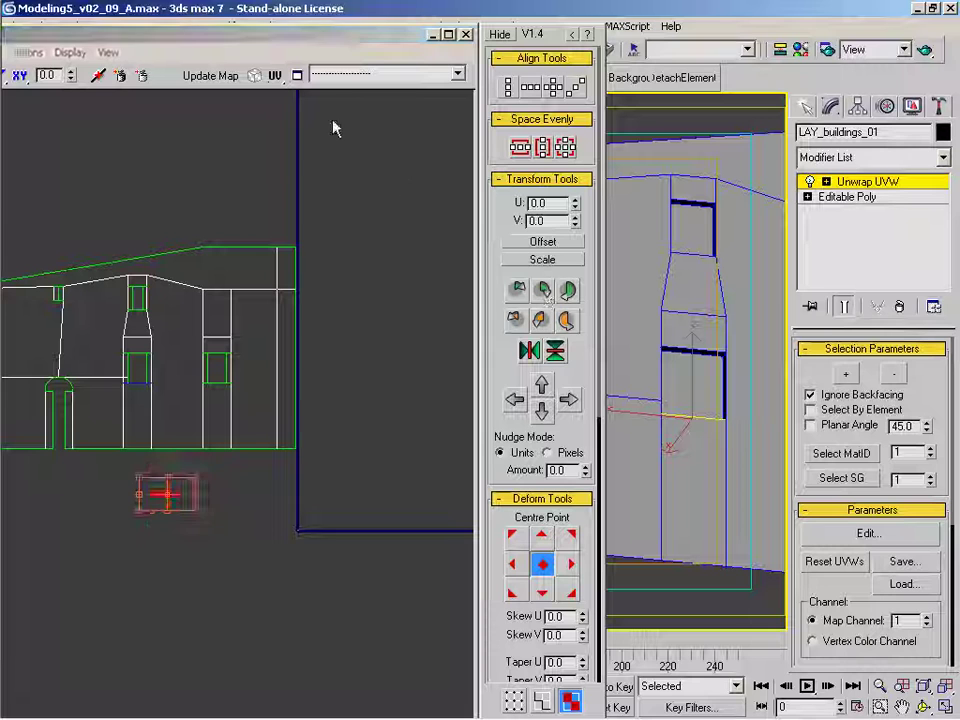
drag(306, 39, 398, 21)
drag(277, 476, 255, 459)
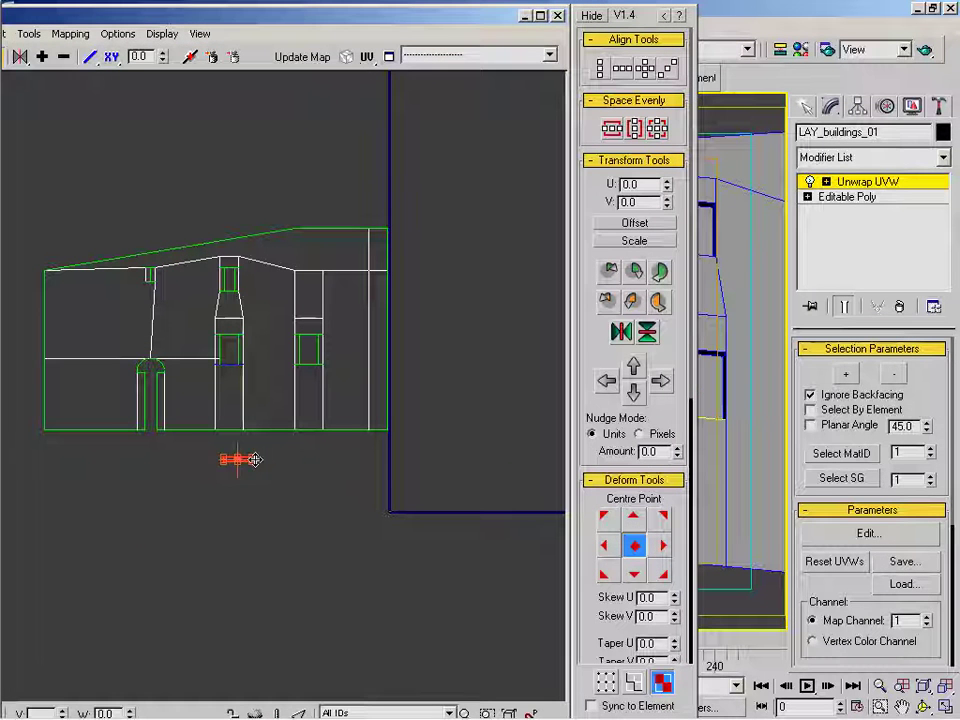
Unfold the top inner face of the middle lower window, rotate it horizontal and place it between the wall and the sill piece.
click(705, 354)
right_click(473, 369)
click(443, 385)
drag(403, 506, 246, 483)
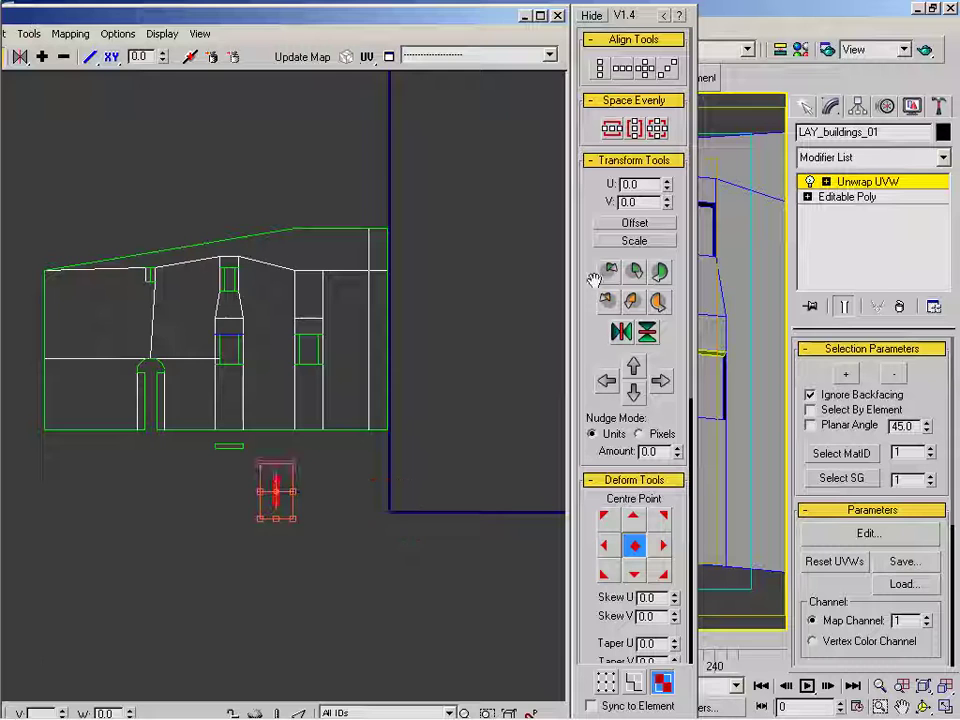
click(658, 271)
drag(285, 482, 245, 433)
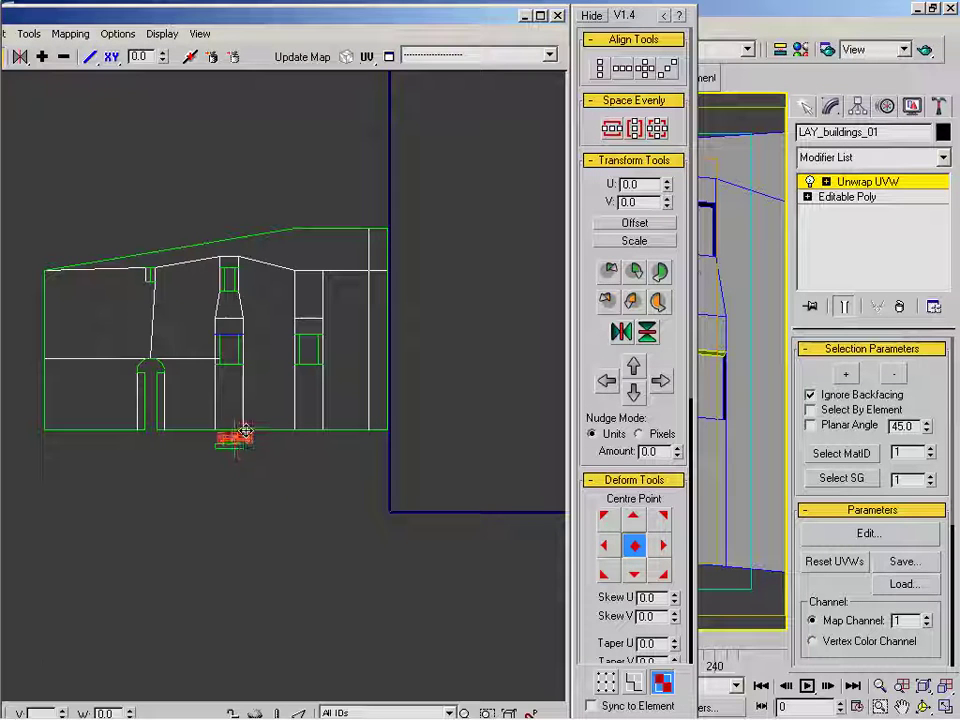
Unfold the top and sill faces of the small upper window, turn both horizontal and stack them above the wall's UVs.
click(706, 205)
drag(396, 501, 382, 469)
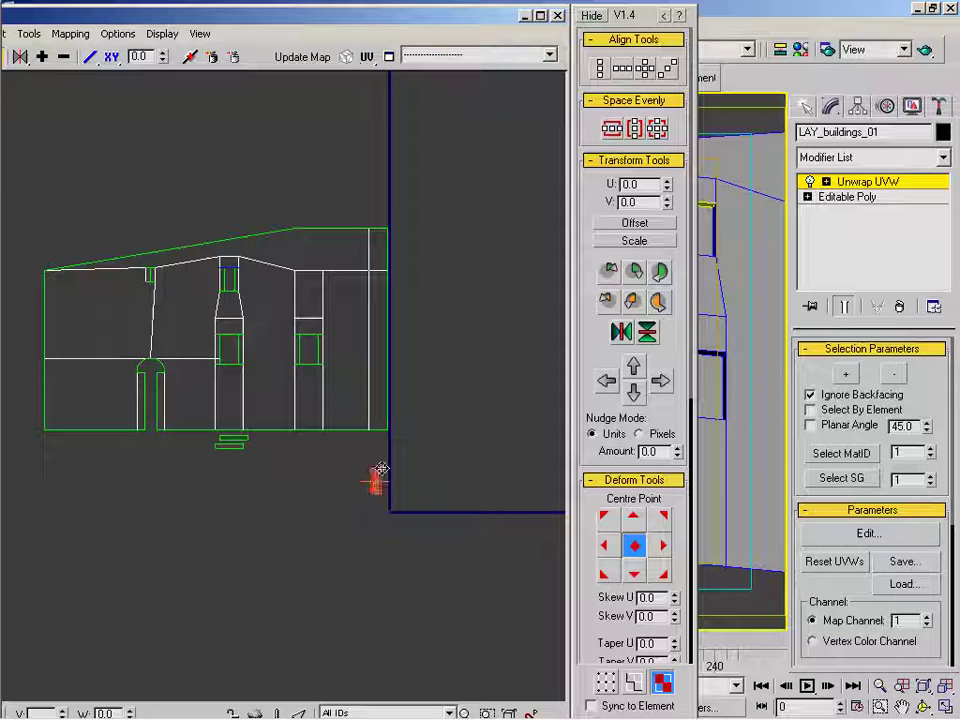
drag(229, 193, 233, 193)
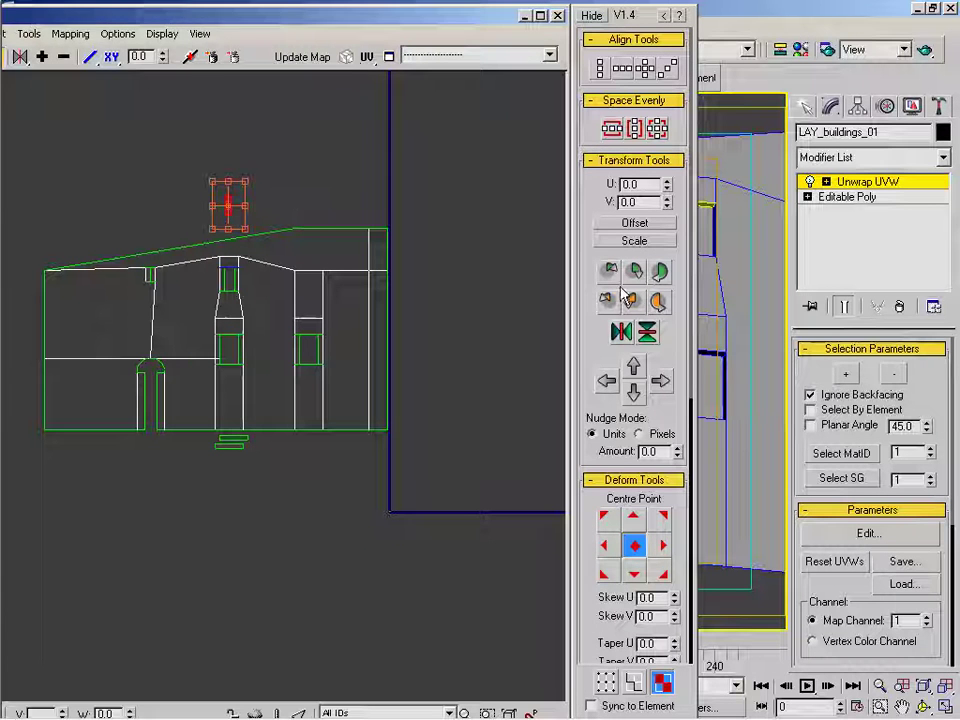
click(712, 255)
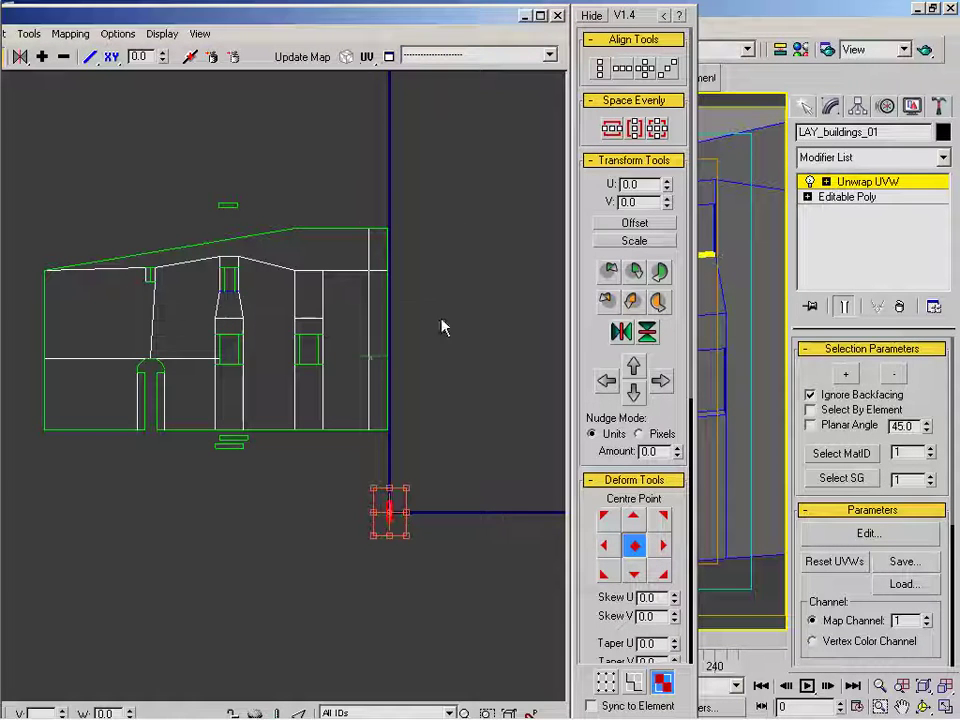
drag(383, 505, 233, 215)
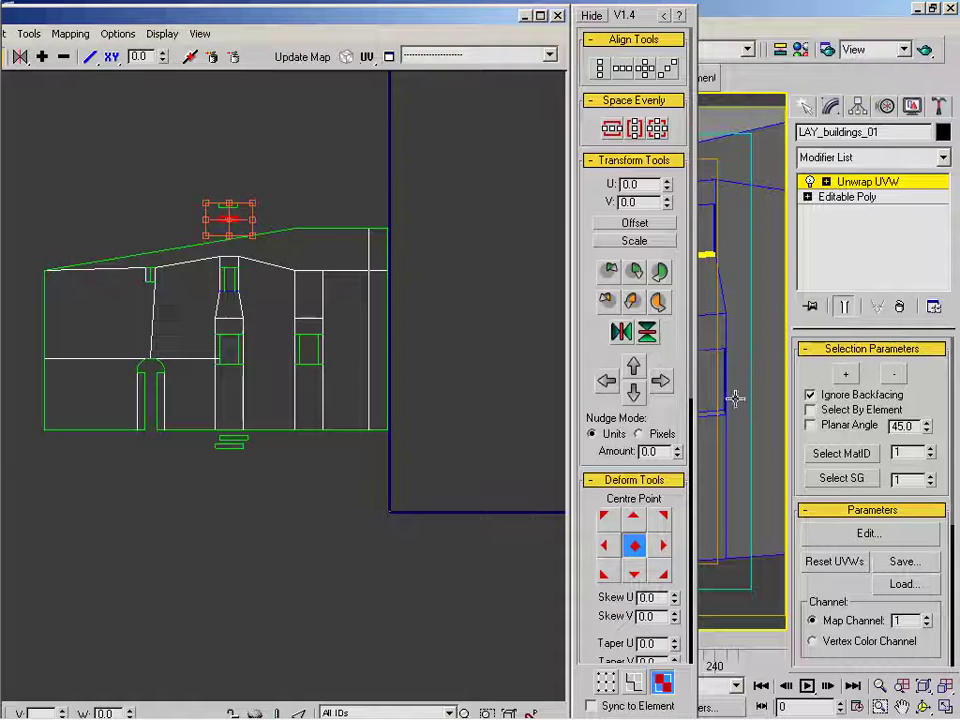
Unfold the sill face of the right-hand window, rotate it horizontal and place it below the wall under that window.
click(740, 458)
right_click(424, 319)
click(400, 389)
drag(396, 512, 319, 453)
click(638, 275)
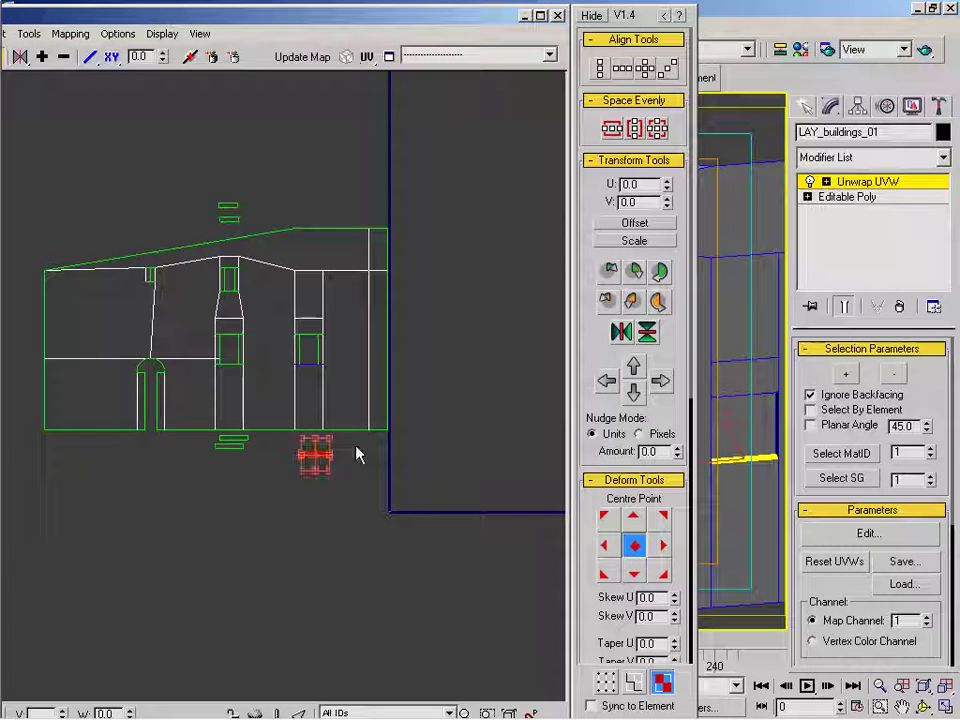
Unfold the top inner face of the right-hand window, rotate it horizontal and place it just above that window's sill piece.
click(750, 403)
right_click(456, 387)
drag(399, 508, 317, 445)
click(640, 278)
Select the right inner side face of the small opening above the arched door, unfold it and move it above the wall's UVs.
middle_drag(664, 462, 646, 461)
middle_drag(725, 450, 795, 540)
alt+middle_drag(739, 381, 853, 428)
middle_drag(735, 414, 877, 407)
click(740, 355)
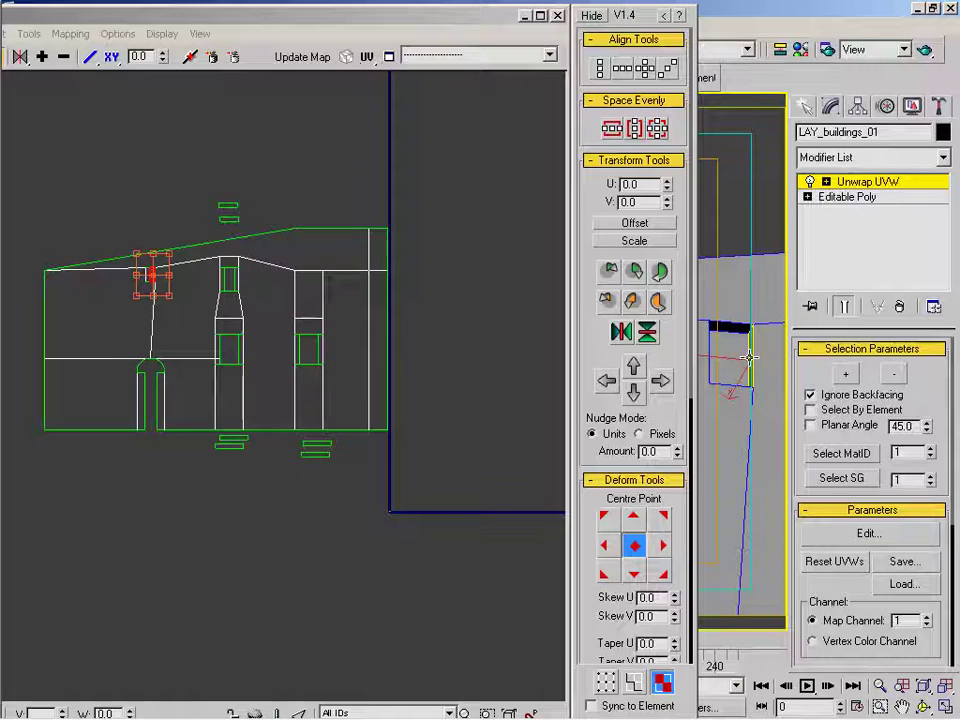
right_click(345, 352)
click(300, 369)
drag(396, 506, 169, 212)
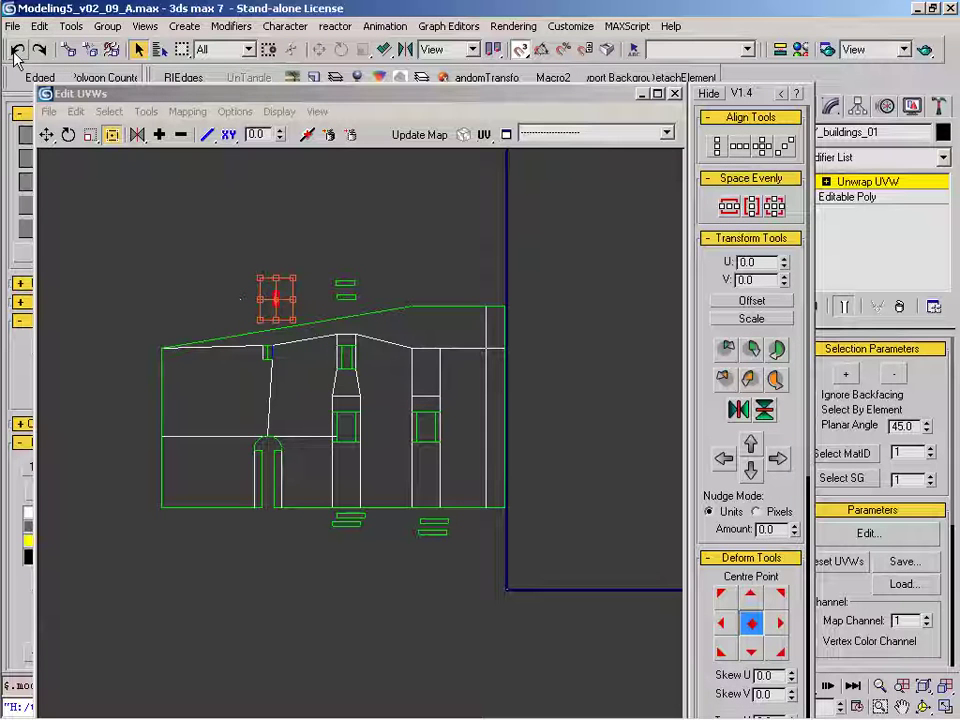
Undo the move and unfold of the small opening's inner side face, and shift the UV editor aside to expose the viewport.
click(16, 51)
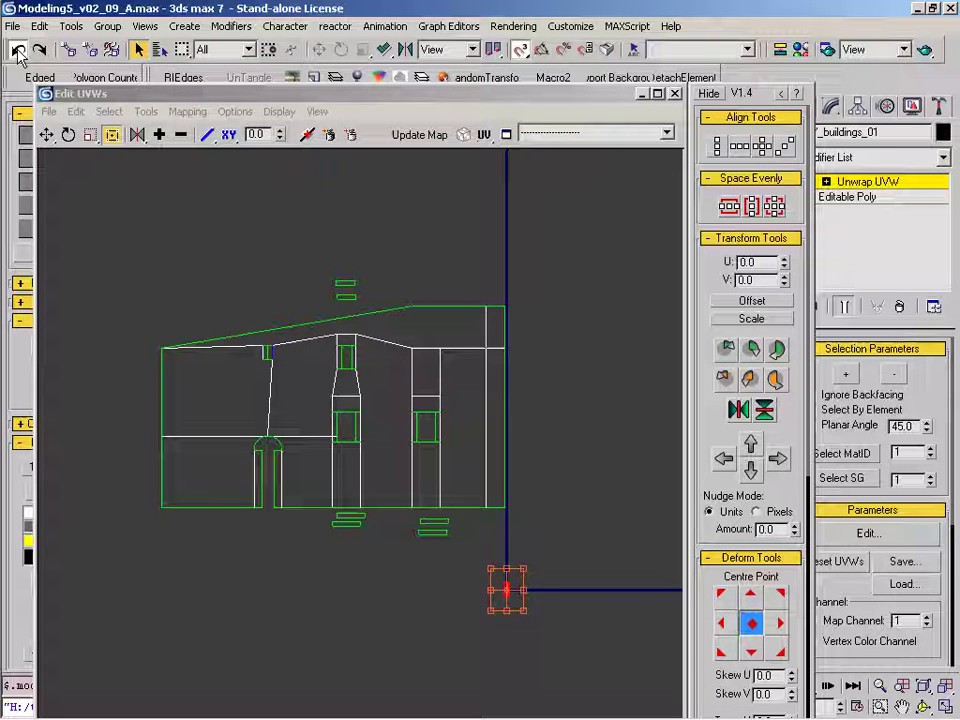
click(17, 51)
drag(326, 92, 178, 53)
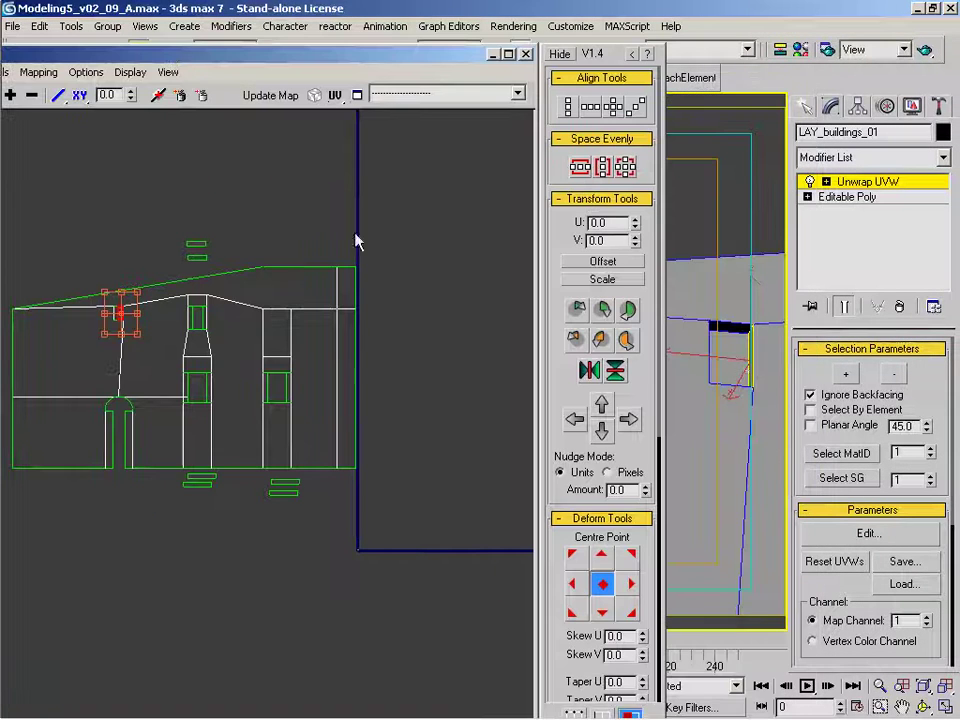
Unfold the top inner face of the small opening above the arched door, place it above the wall's UVs and rotate it horizontal.
click(743, 323)
right_click(360, 313)
click(326, 330)
drag(346, 551, 272, 459)
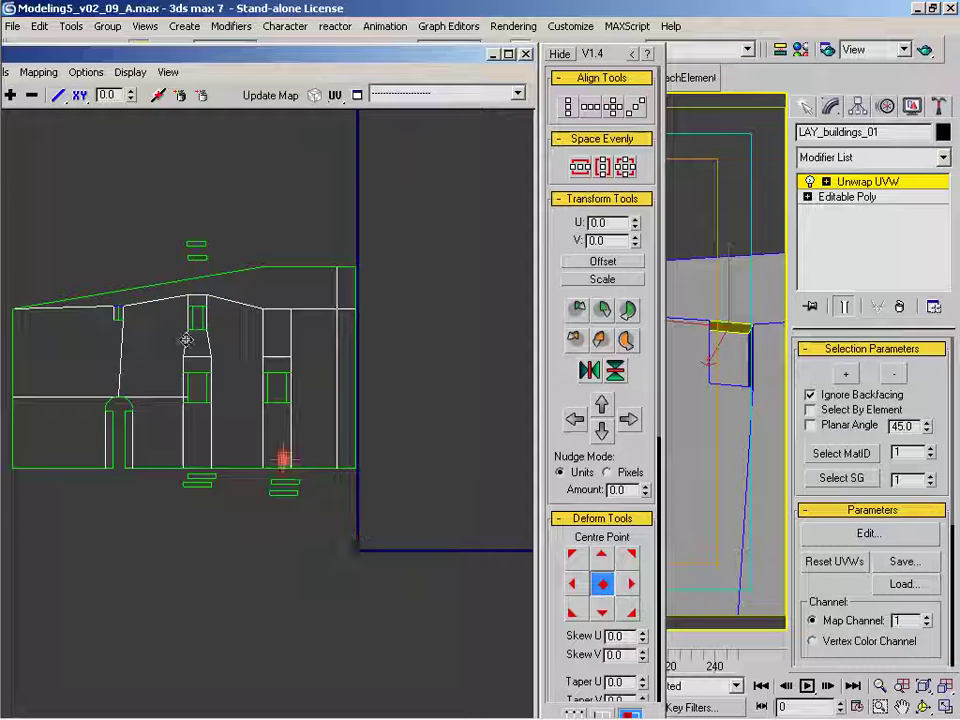
click(608, 315)
Unfold the sill face of the small opening above the door, place it just below that opening's top-face piece and rotate it horizontal.
alt+middle_drag(742, 446, 745, 483)
click(722, 390)
right_click(366, 364)
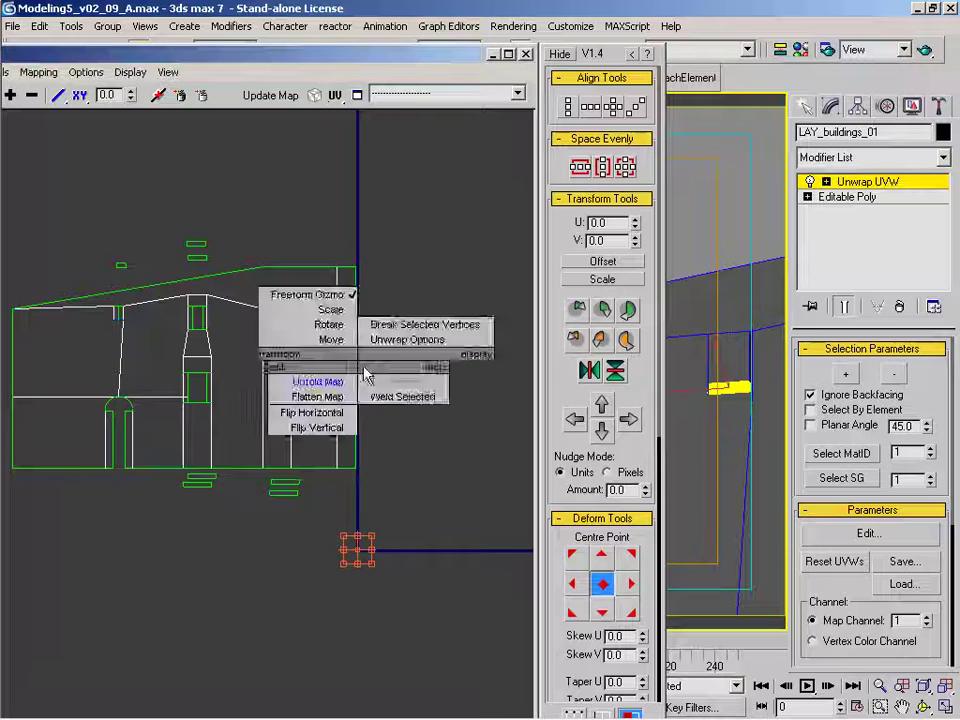
click(312, 371)
drag(363, 540, 122, 266)
click(601, 309)
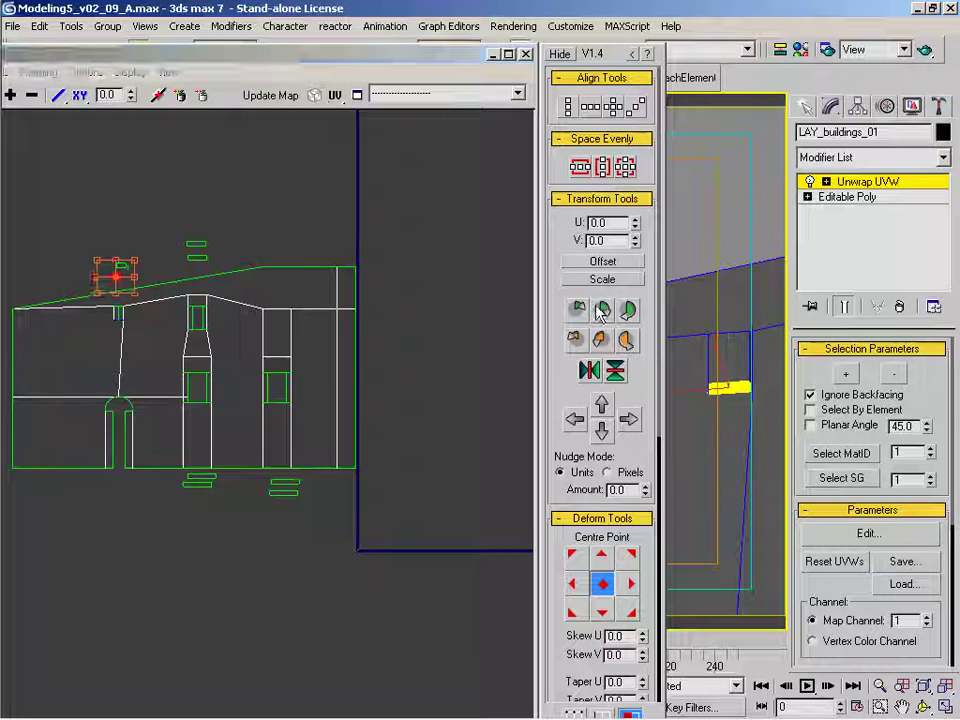
Select all the curved inner faces running around the arch of the door opening.
click(205, 52)
drag(205, 52, 221, 48)
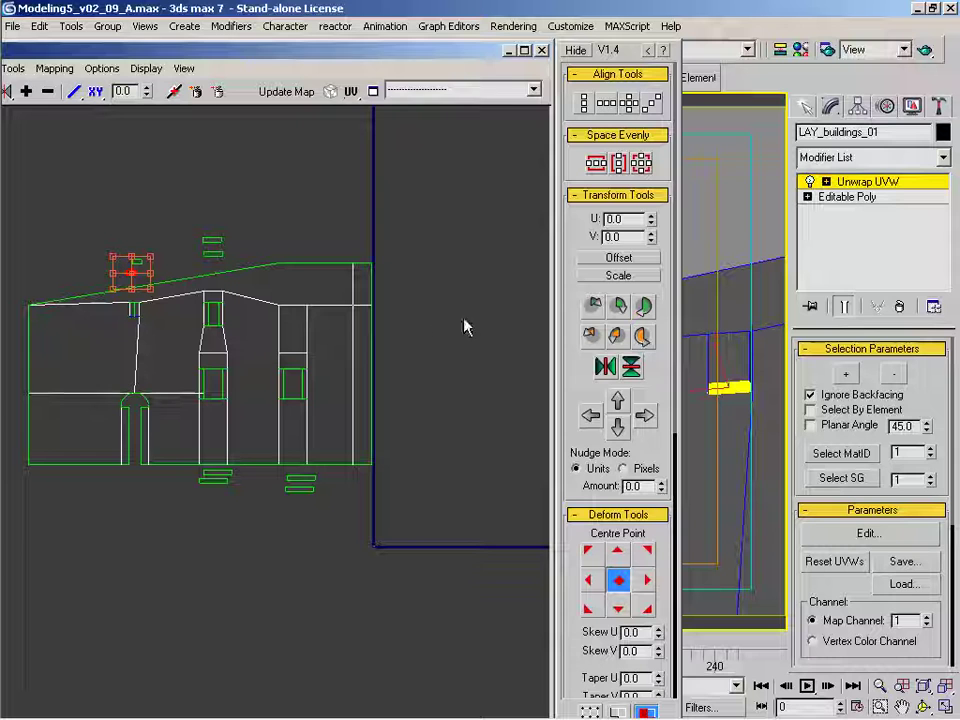
middle_drag(739, 402, 763, 260)
middle_drag(722, 459, 712, 255)
drag(744, 432, 718, 332)
alt+middle_drag(726, 431, 700, 348)
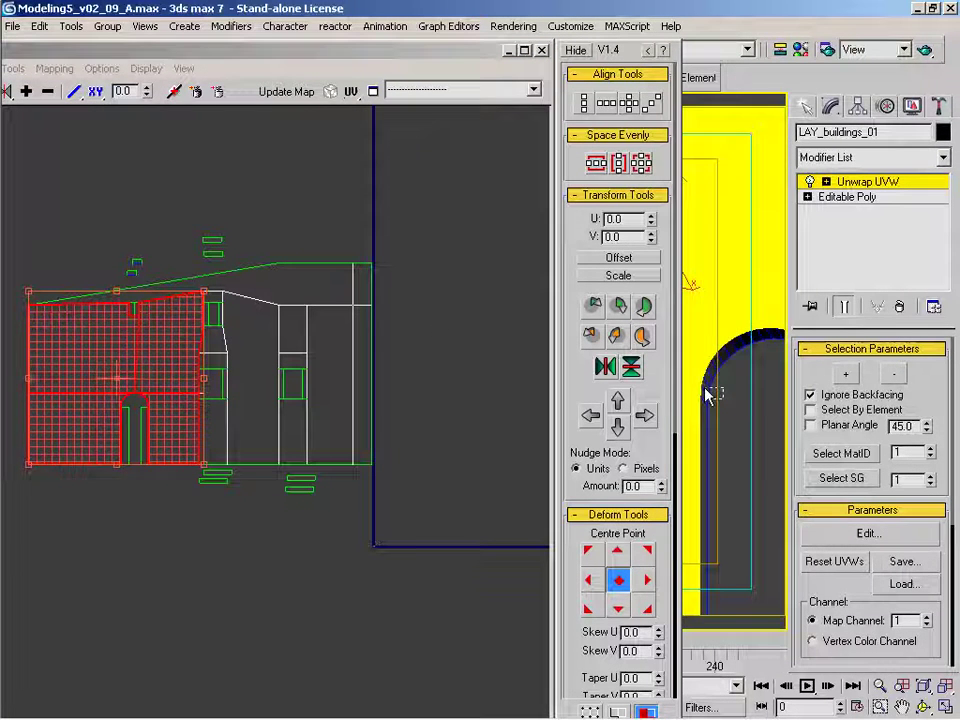
click(708, 396)
ctrl+click(714, 371)
ctrl+click(738, 347)
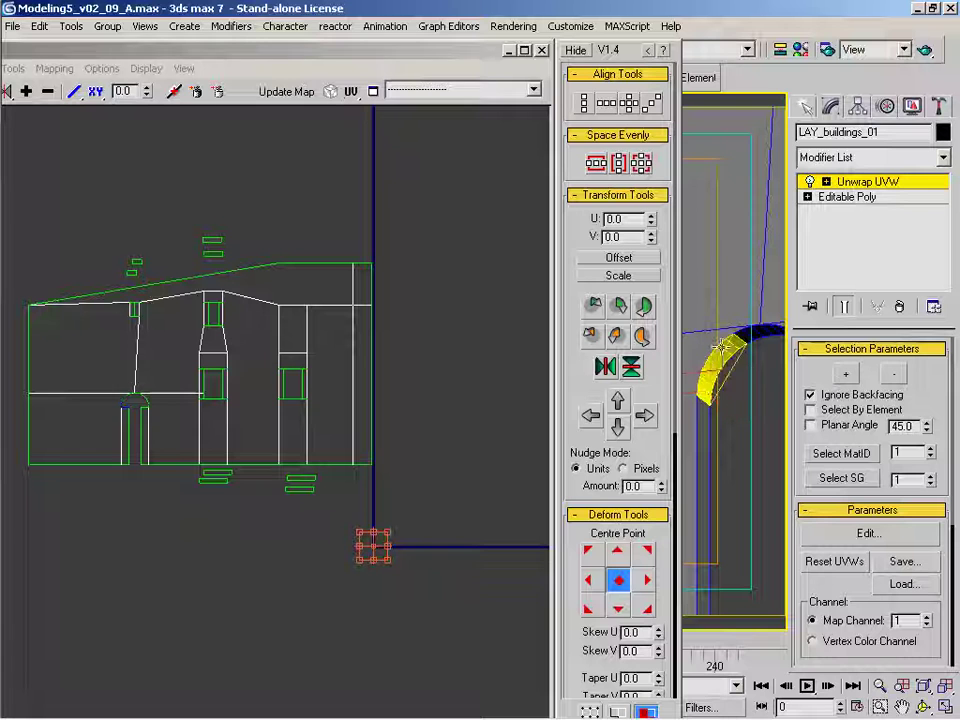
ctrl+click(762, 336)
ctrl+click(772, 333)
alt+middle_drag(775, 362, 726, 397)
ctrl+click(704, 320)
ctrl+click(724, 328)
ctrl+click(736, 340)
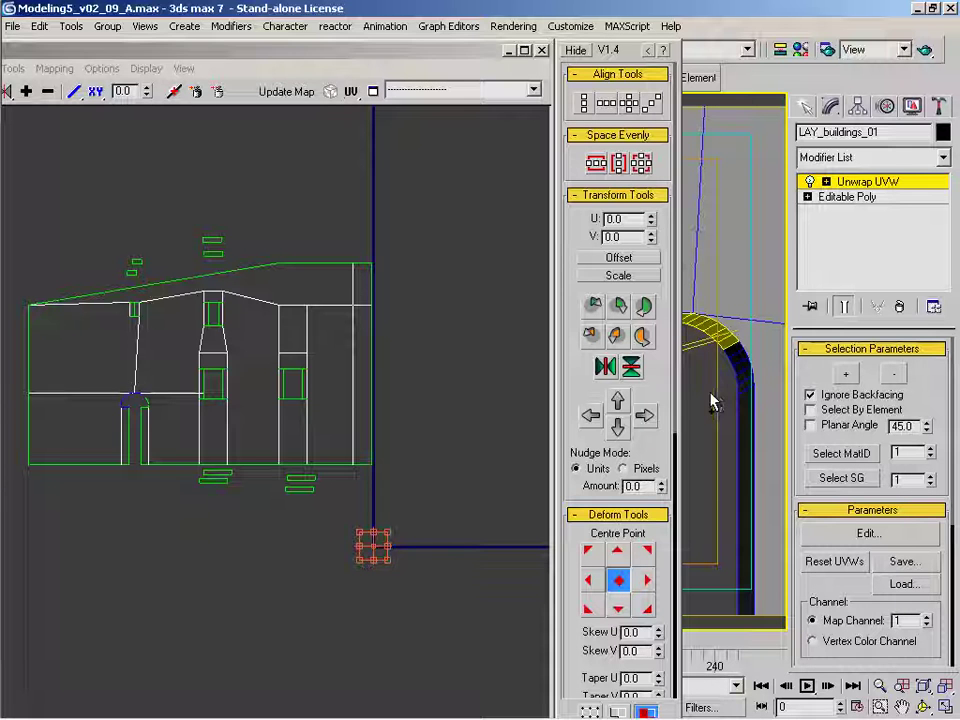
ctrl+drag(745, 397, 742, 400)
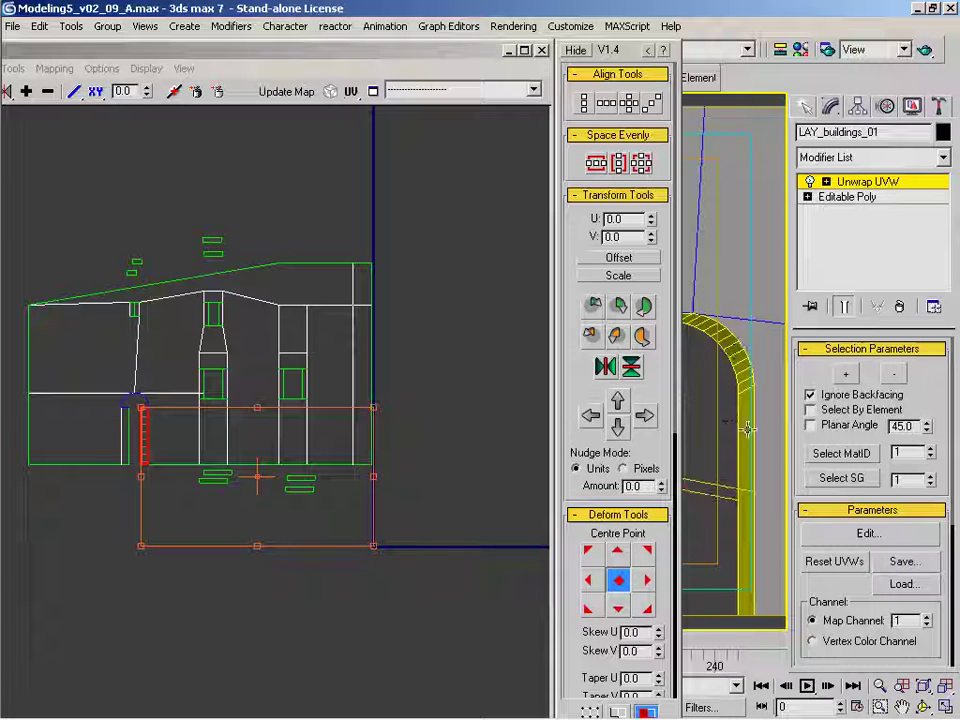
Unfold the selected door arch faces and place the resulting vertical strip inside the door opening of the wall's UVs.
right_click(420, 318)
click(375, 334)
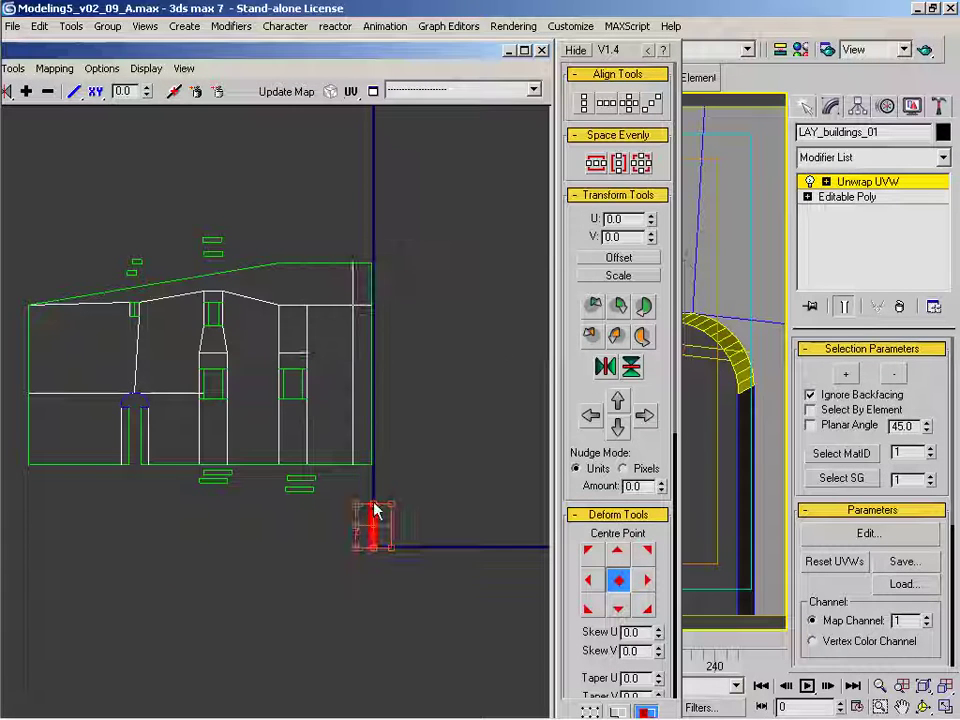
drag(381, 512, 140, 436)
scroll(139, 436, up, 5)
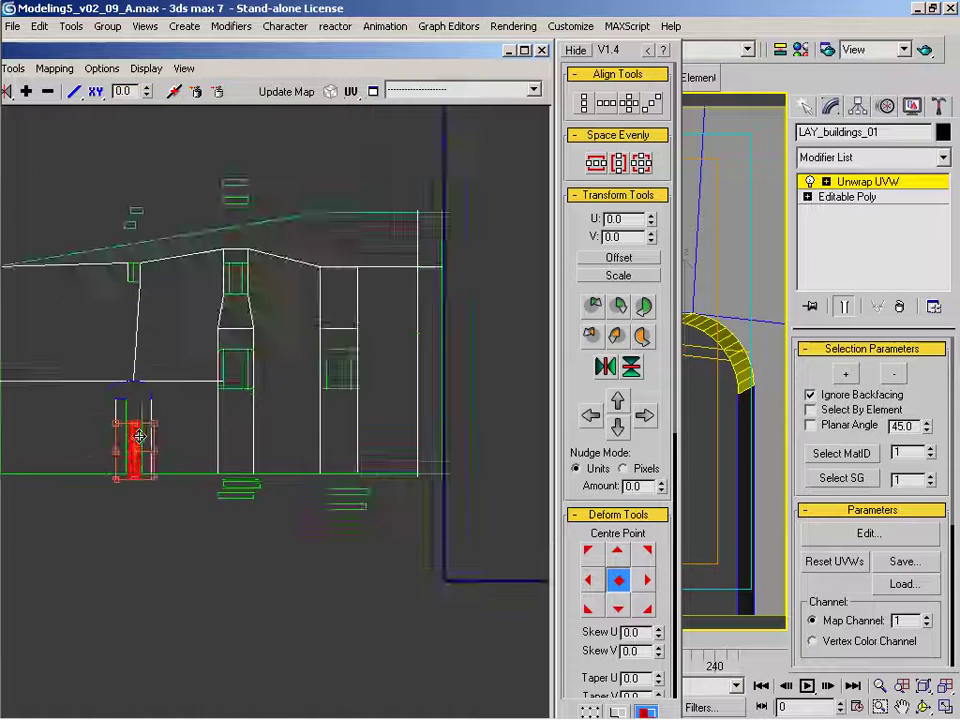
scroll(139, 436, up, 3)
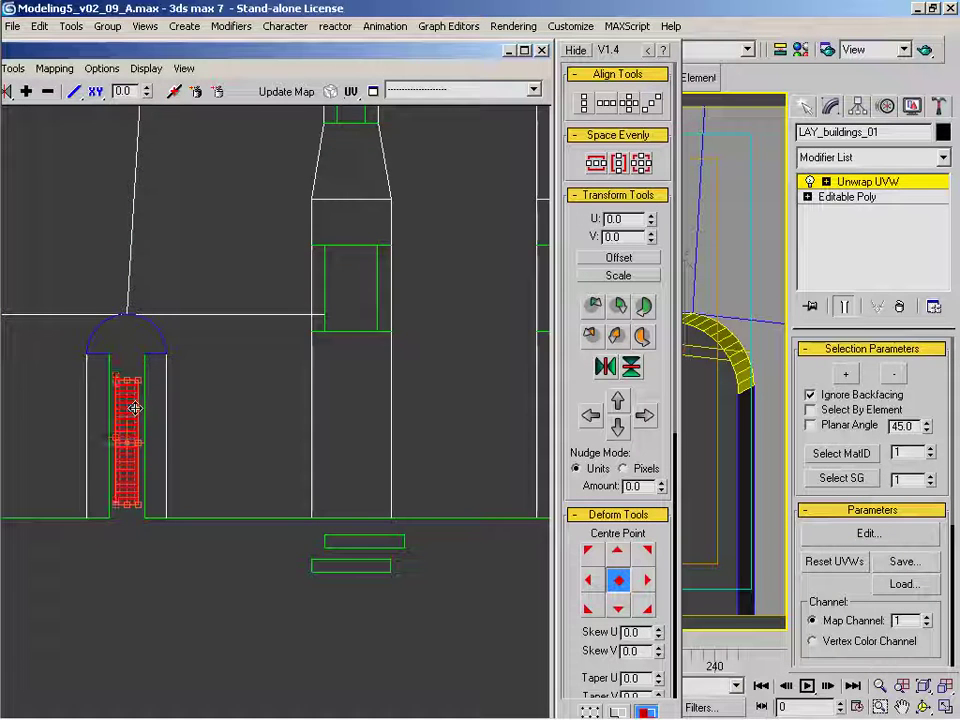
middle_drag(184, 445, 384, 438)
scroll(384, 438, down, 1)
scroll(385, 410, down, 2)
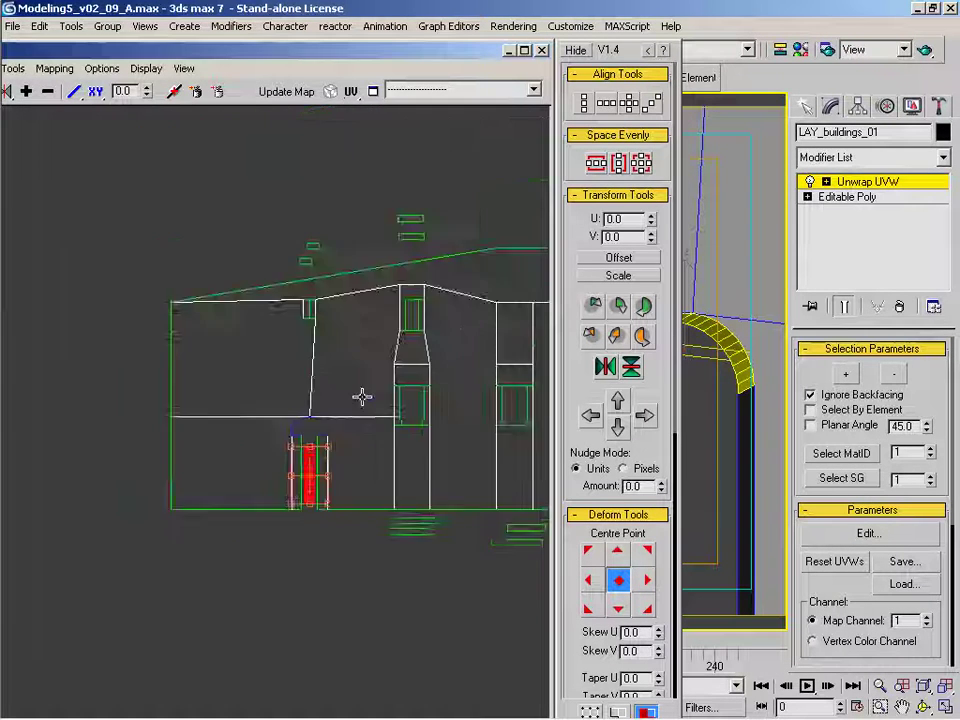
middle_drag(400, 392, 331, 387)
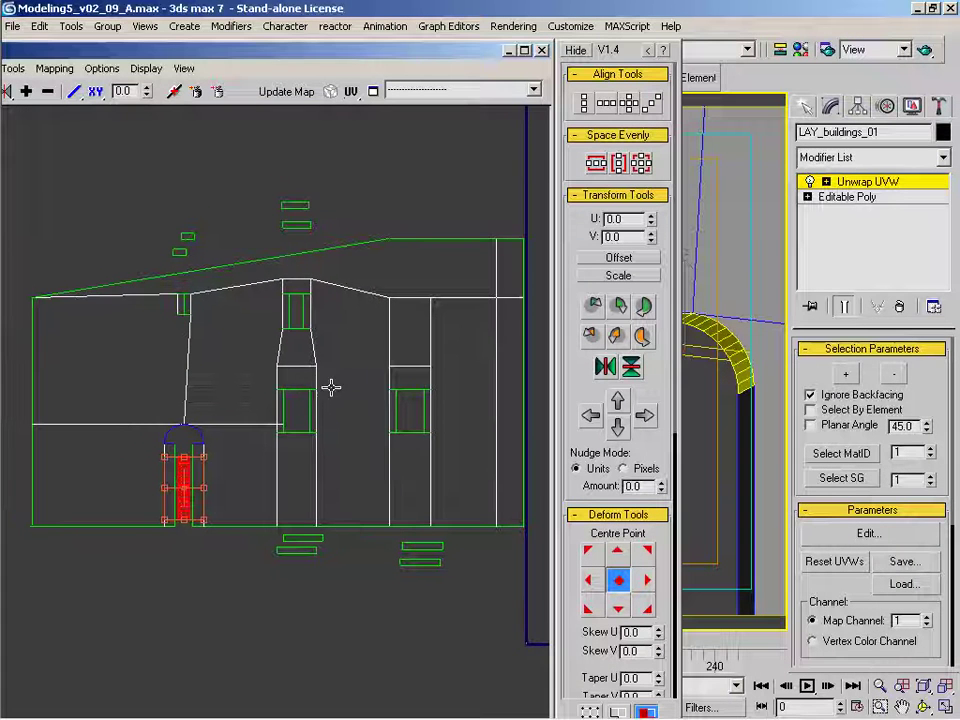
middle_drag(303, 289, 317, 259)
Move the lower middle window's sill strip further down, away from the top-face strip beneath the wall.
scroll(332, 508, up, 3)
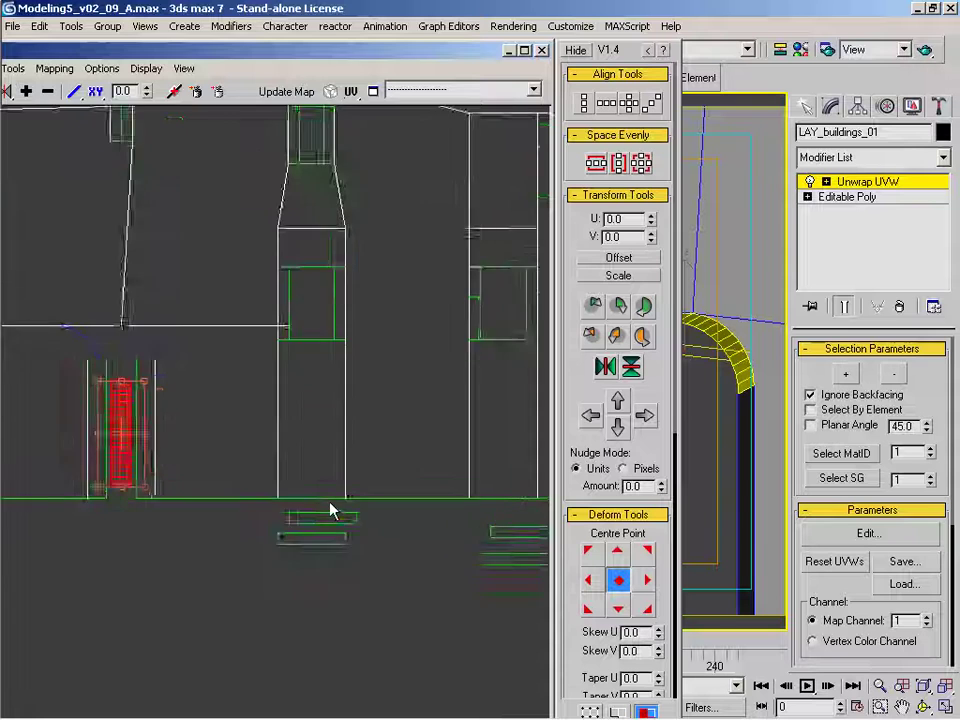
click(320, 522)
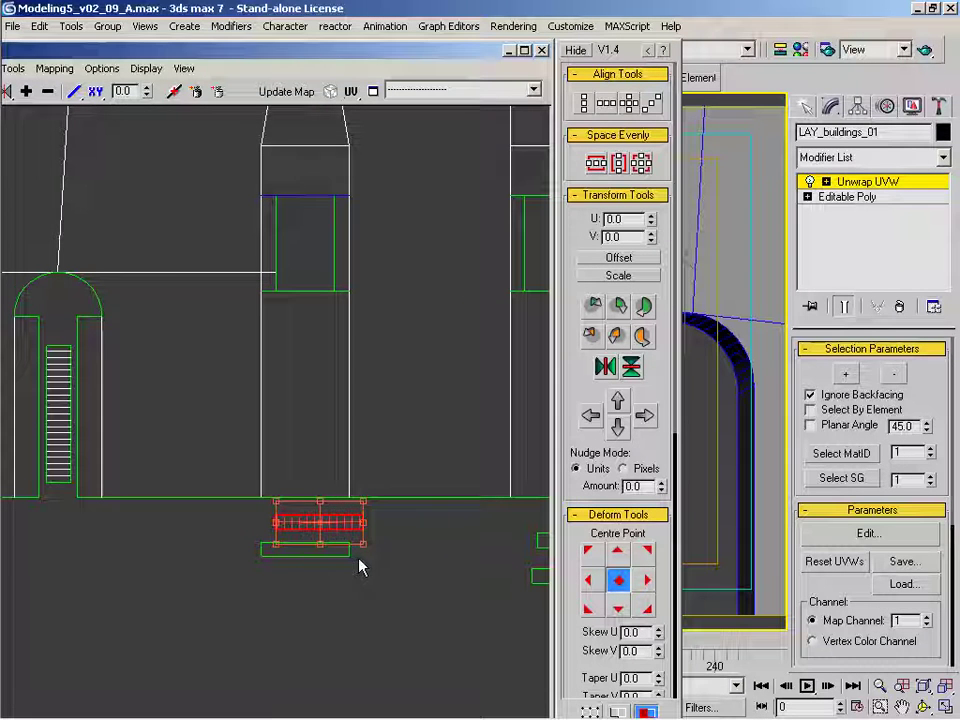
drag(321, 547, 314, 583)
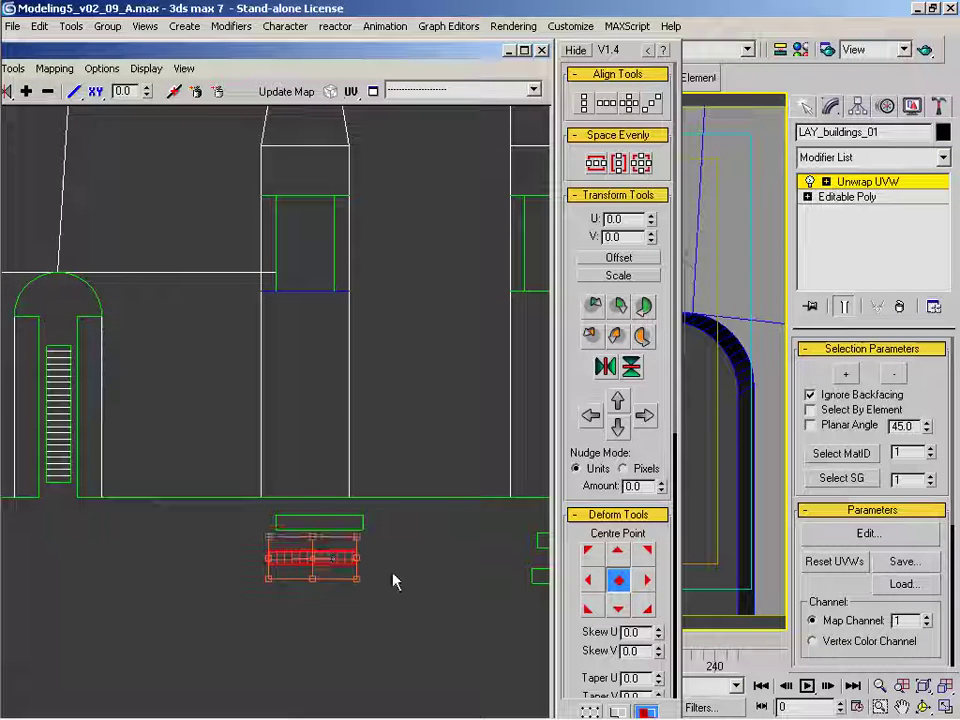
Check which edge of the middle window's sill strip matches the window and rotate the strip 180 degrees to match.
drag(482, 49, 690, 52)
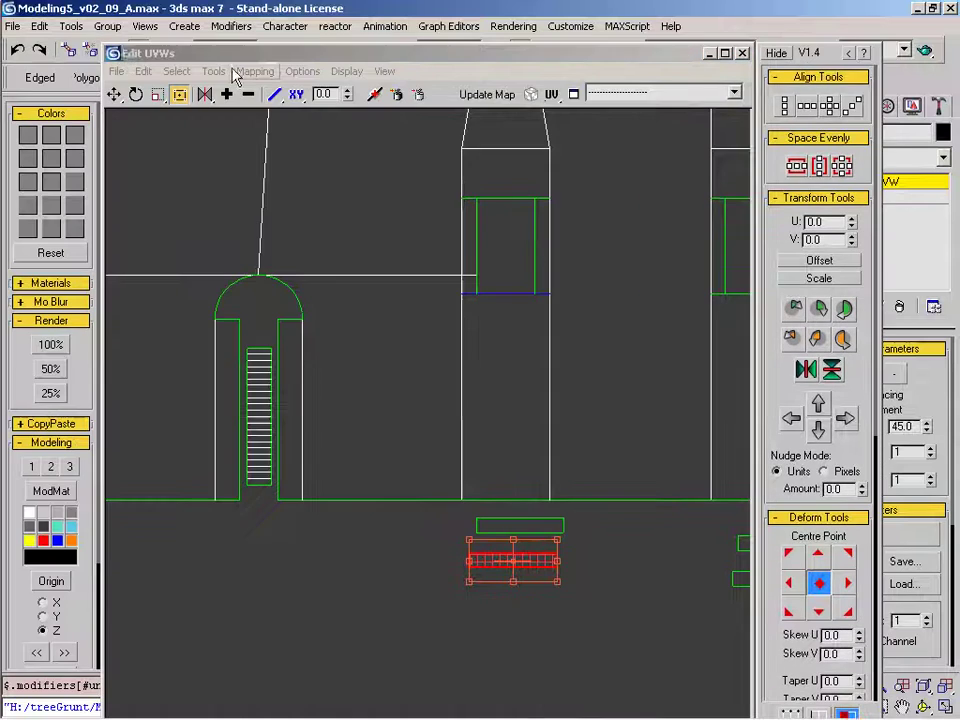
click(112, 52)
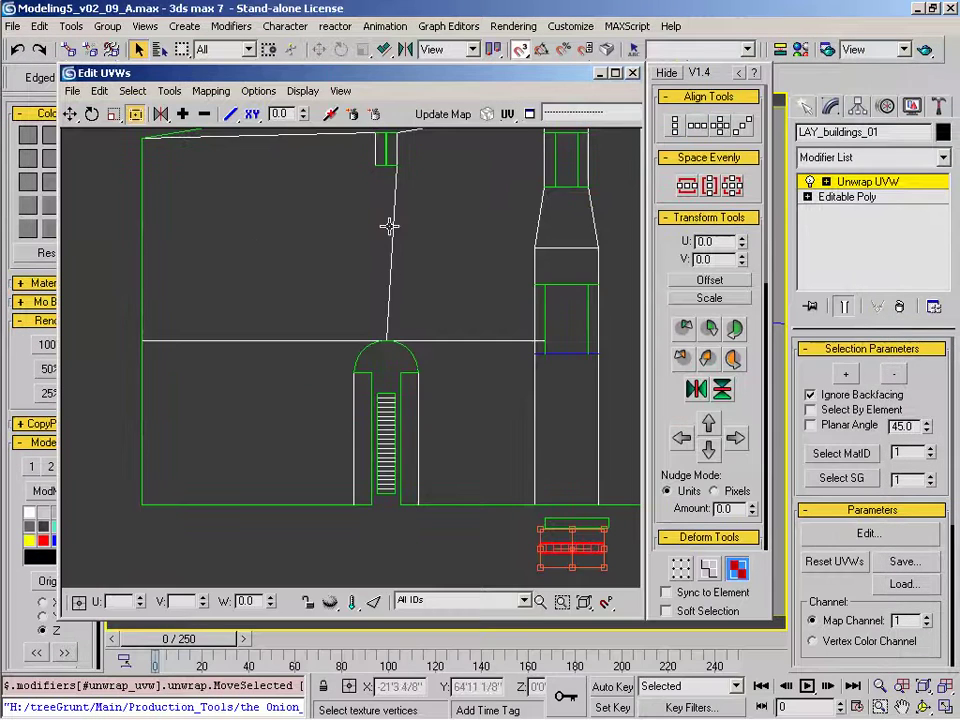
middle_drag(389, 226, 305, 251)
click(708, 568)
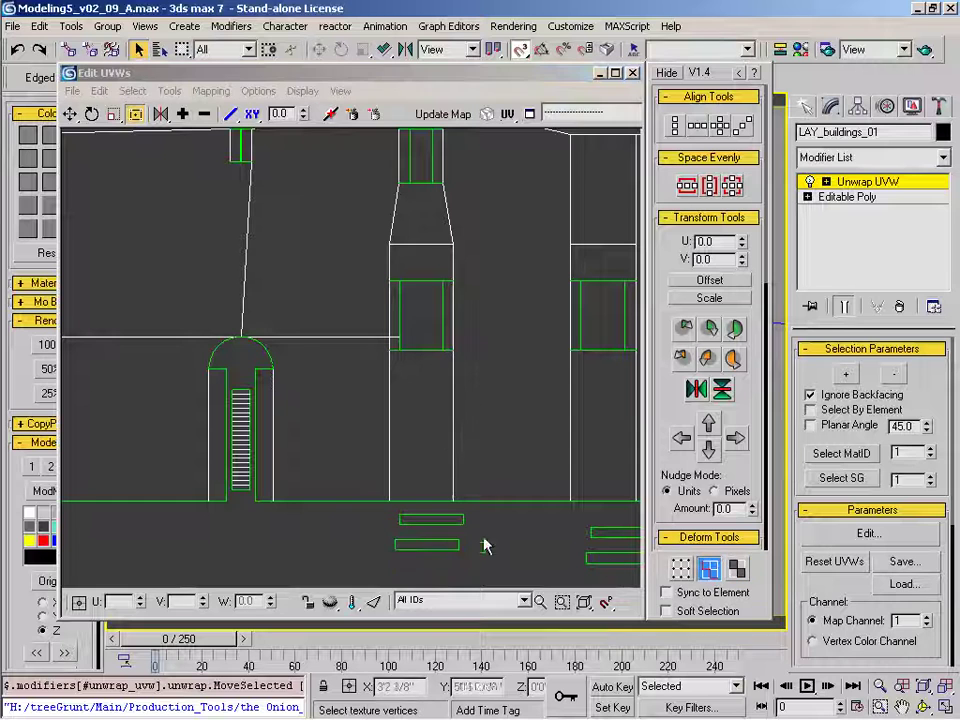
click(441, 539)
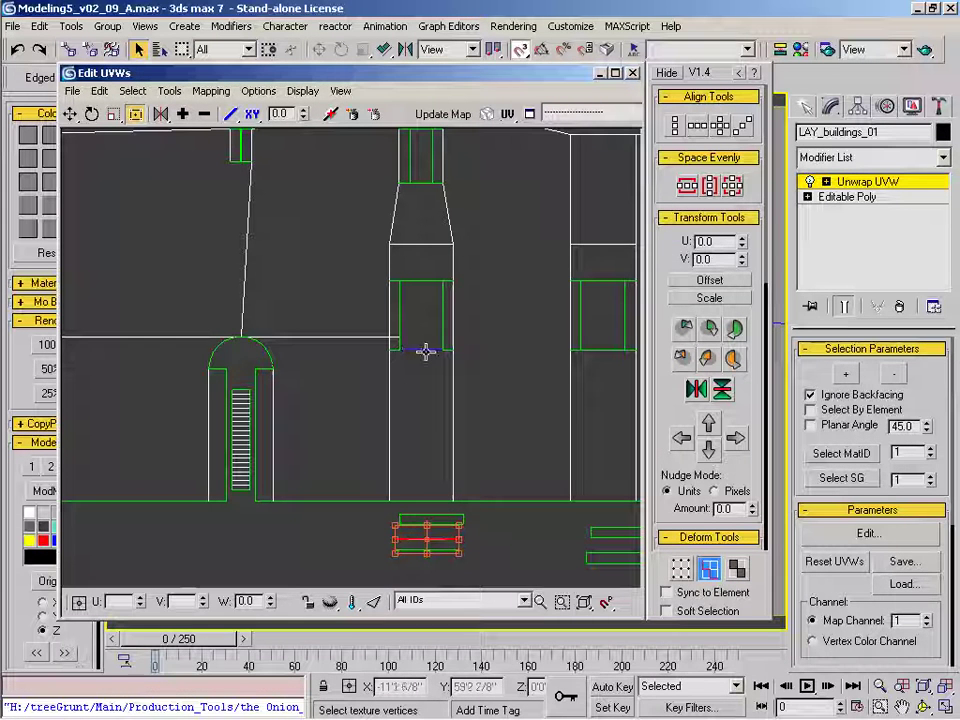
click(737, 568)
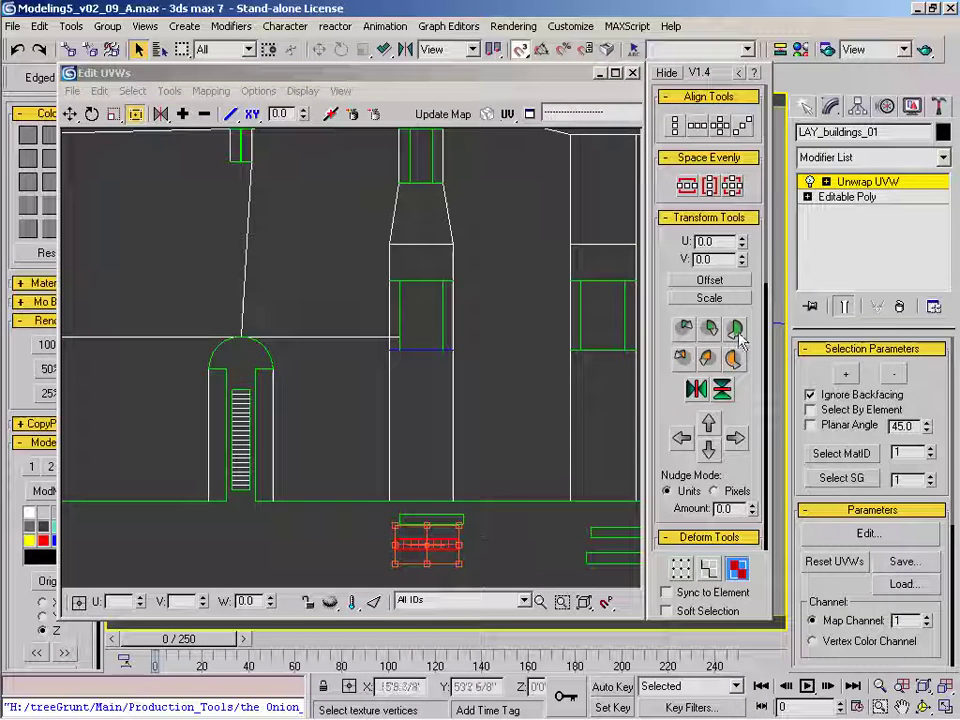
click(506, 556)
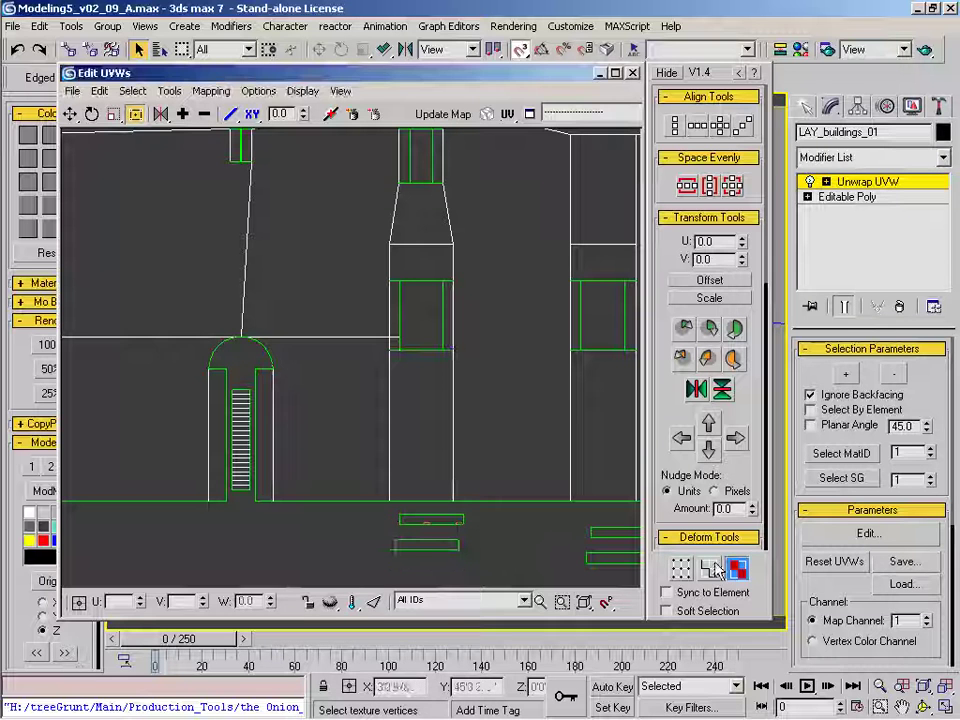
click(710, 569)
click(535, 570)
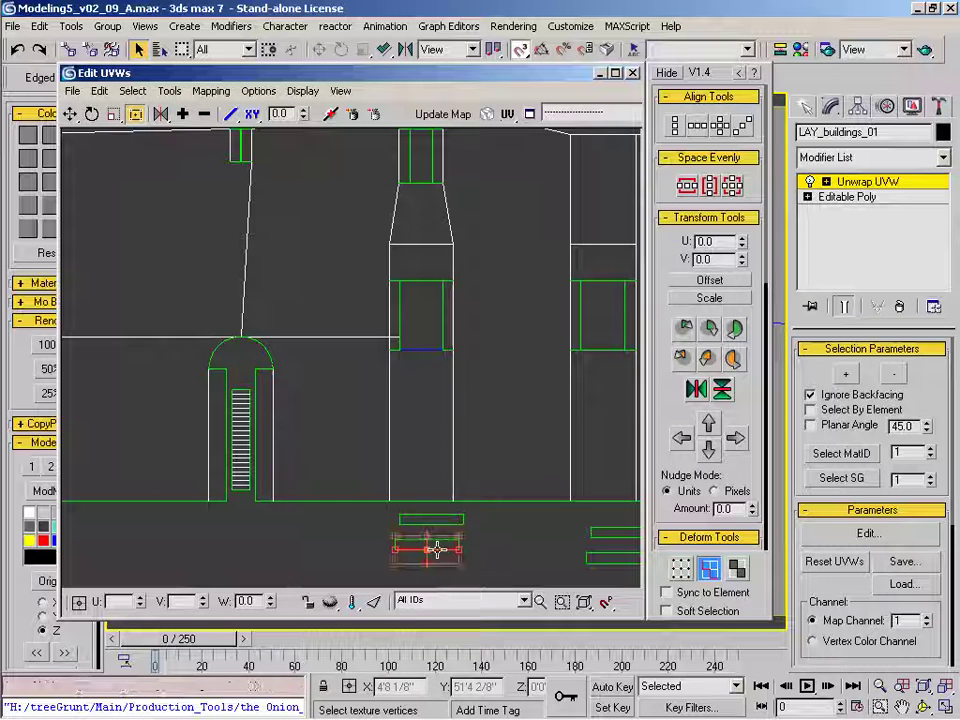
key(q)
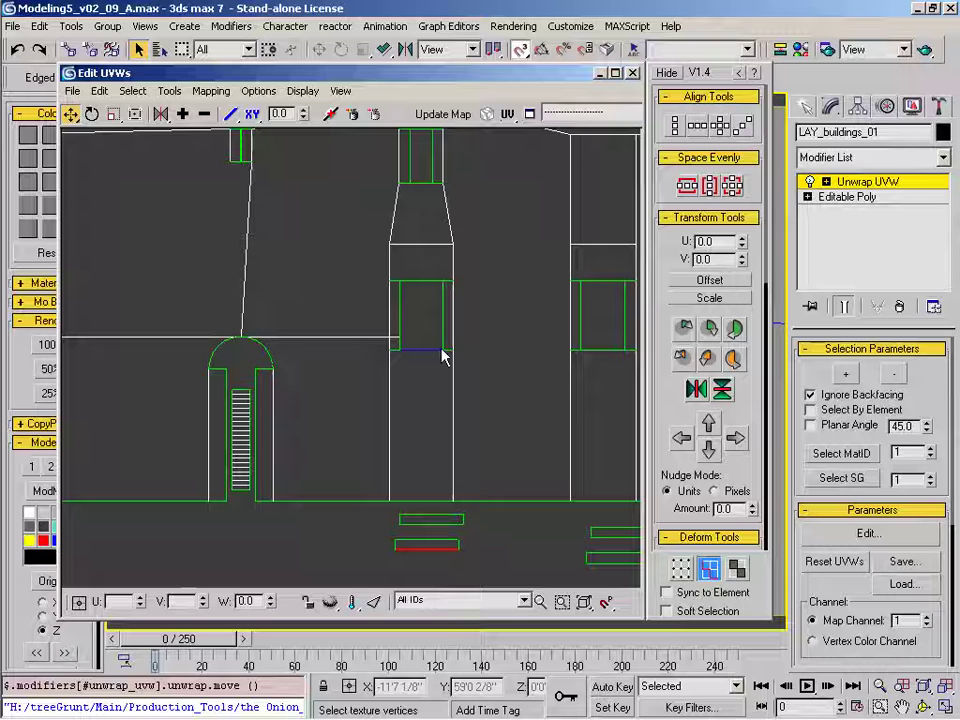
Select the middle window's sill strip and line it up horizontally beneath the window column.
click(737, 568)
click(418, 541)
drag(446, 369, 409, 545)
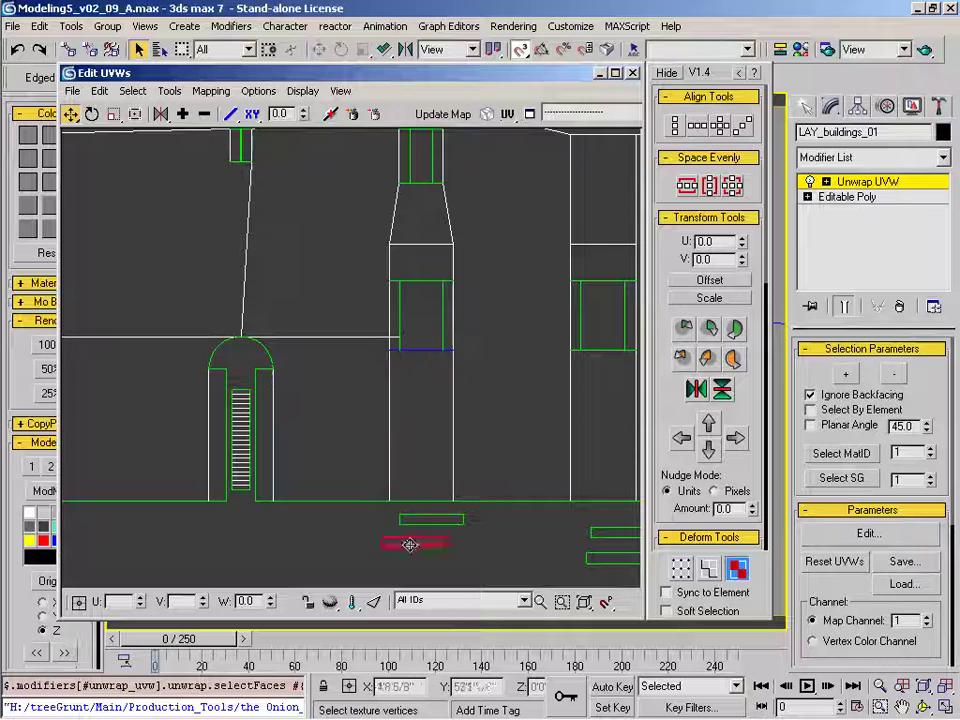
Check the matching edge of the middle window's top-face strip and align that strip beneath the window column.
drag(416, 392, 430, 522)
key(2)
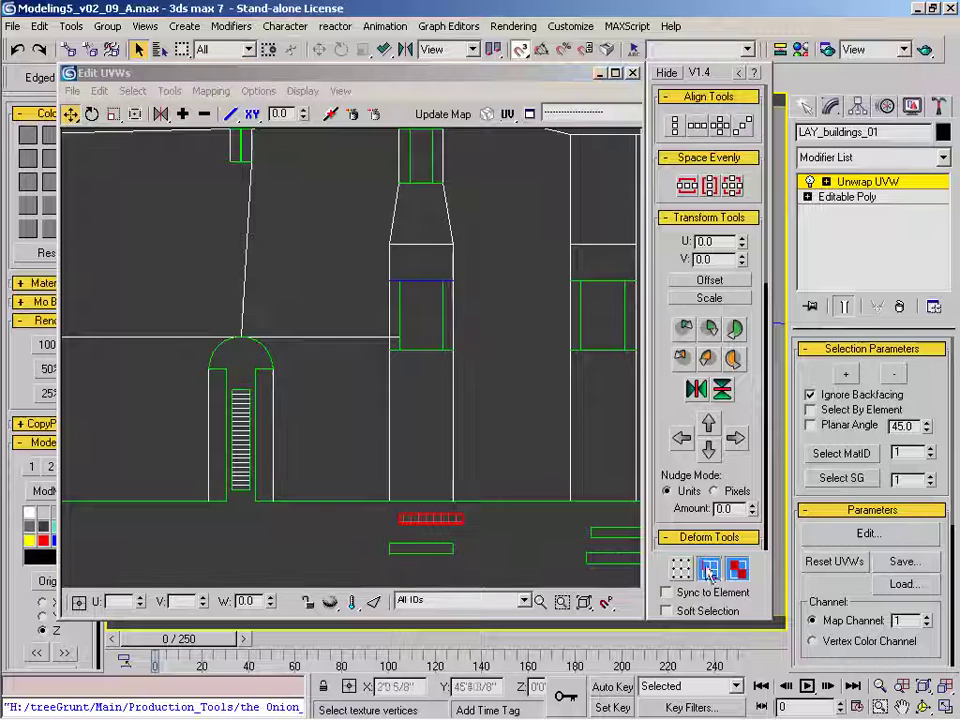
click(451, 513)
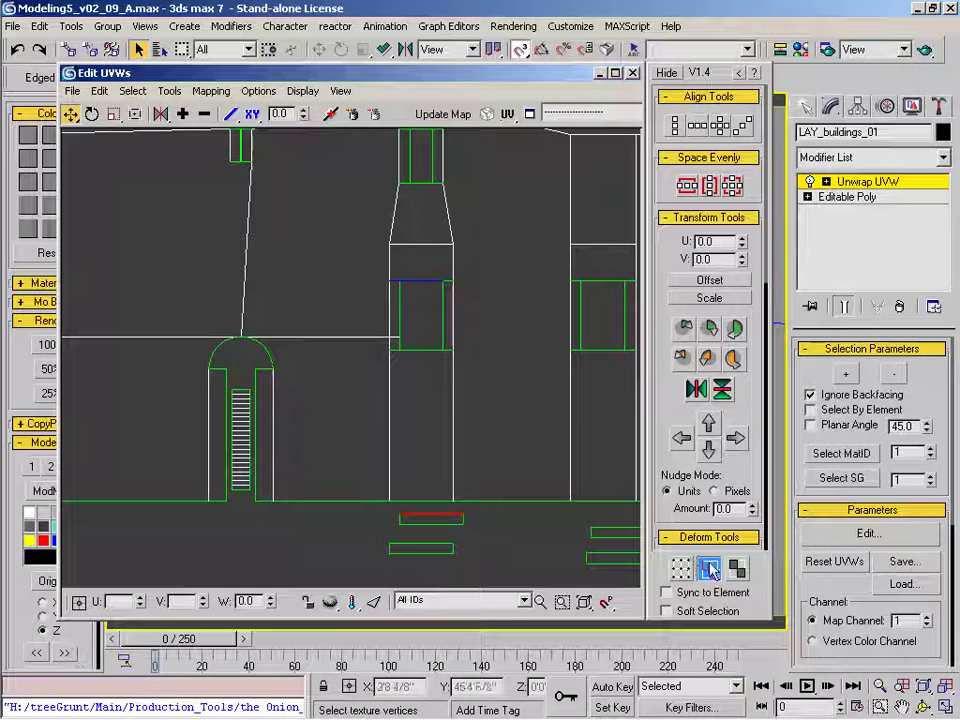
key(3)
click(420, 514)
mouse_move(420, 514)
mouse_down()
mouse_move(420, 570)
mouse_move(421, 523)
mouse_move(422, 531)
mouse_up()
Identify the right-hand window's sill strip by its shared edge and move that strip up beneath the window column.
middle_drag(578, 527, 386, 502)
click(427, 509)
key(2)
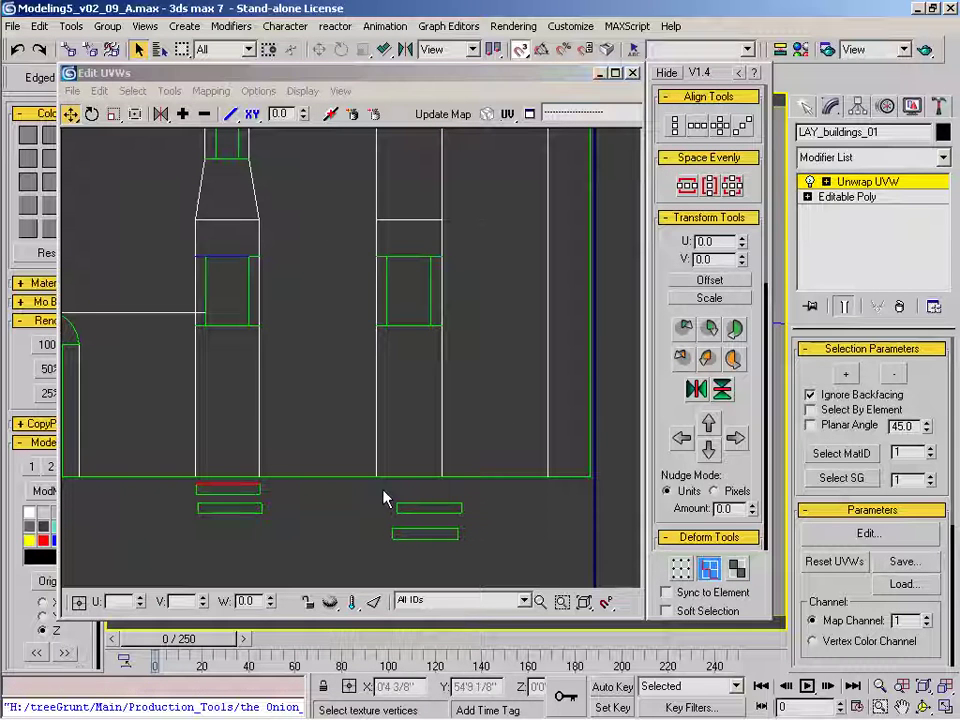
click(424, 505)
click(440, 527)
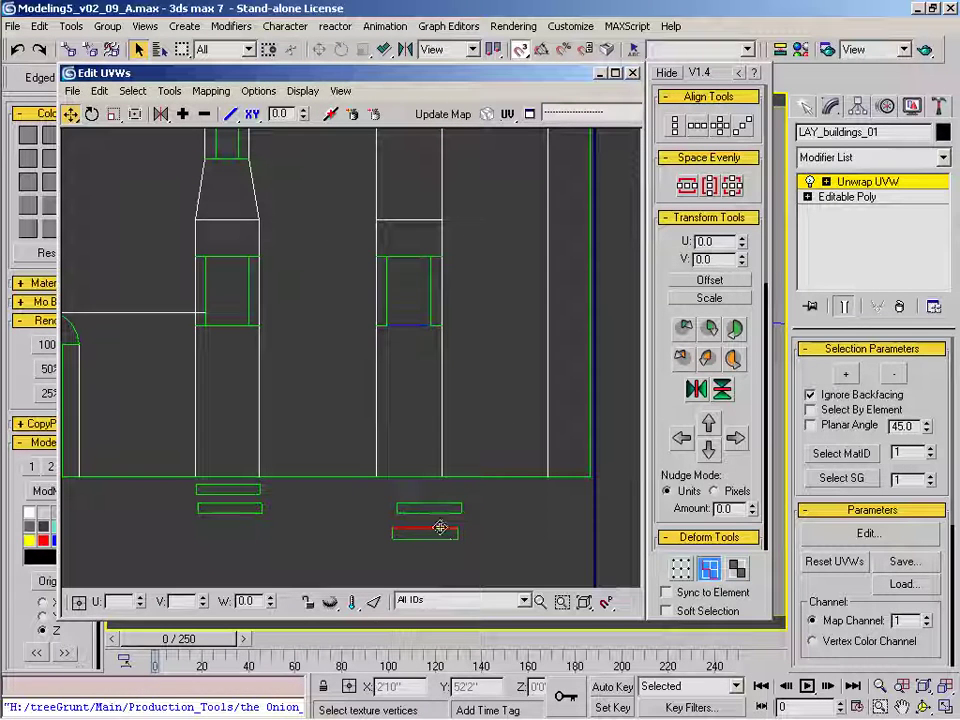
click(737, 568)
click(400, 533)
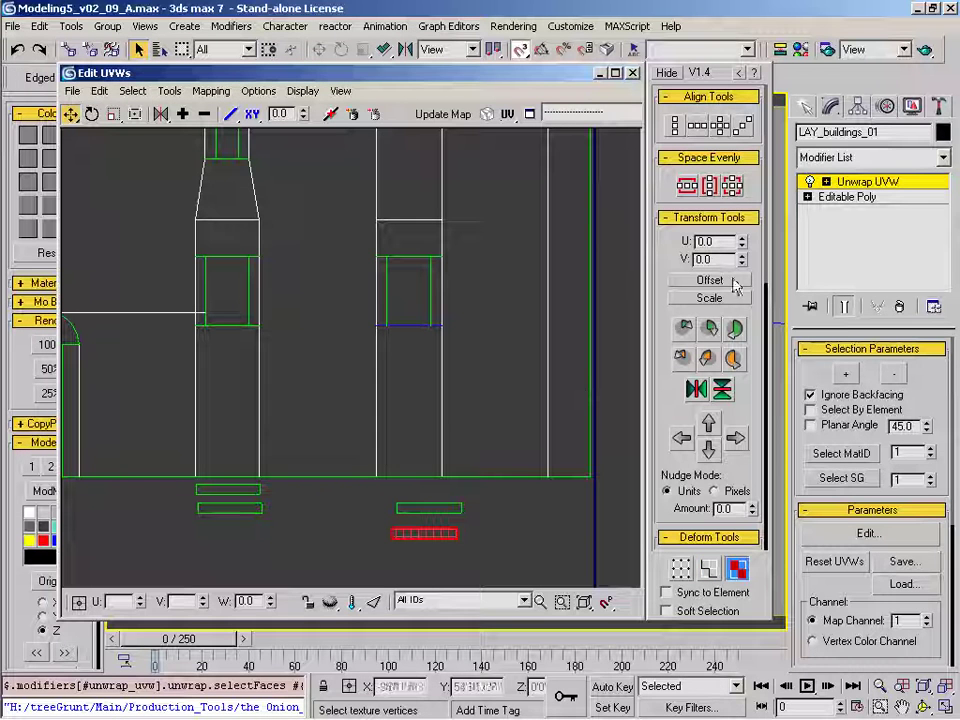
drag(425, 533, 408, 506)
Move the upper strip of the small upper window into line above its lower strip, with a wider gap between them.
middle_drag(261, 249, 370, 376)
middle_drag(351, 289, 356, 313)
click(351, 285)
drag(349, 296, 349, 299)
Identify the lower strip of the small upper window by its shared edge and move it down closer to the roofline.
click(408, 467)
click(342, 306)
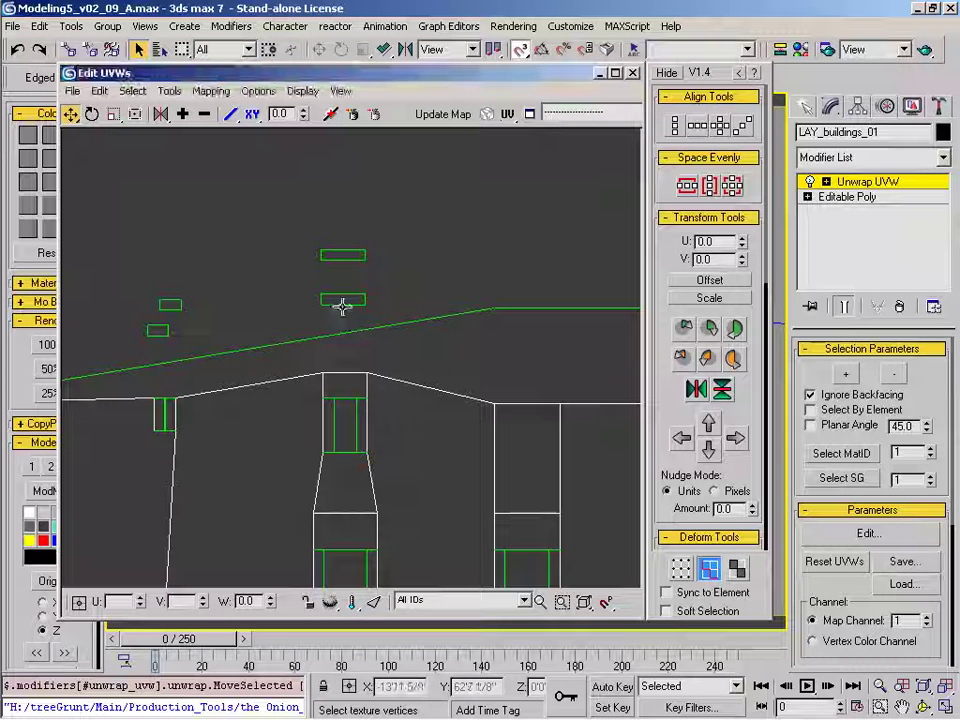
click(343, 298)
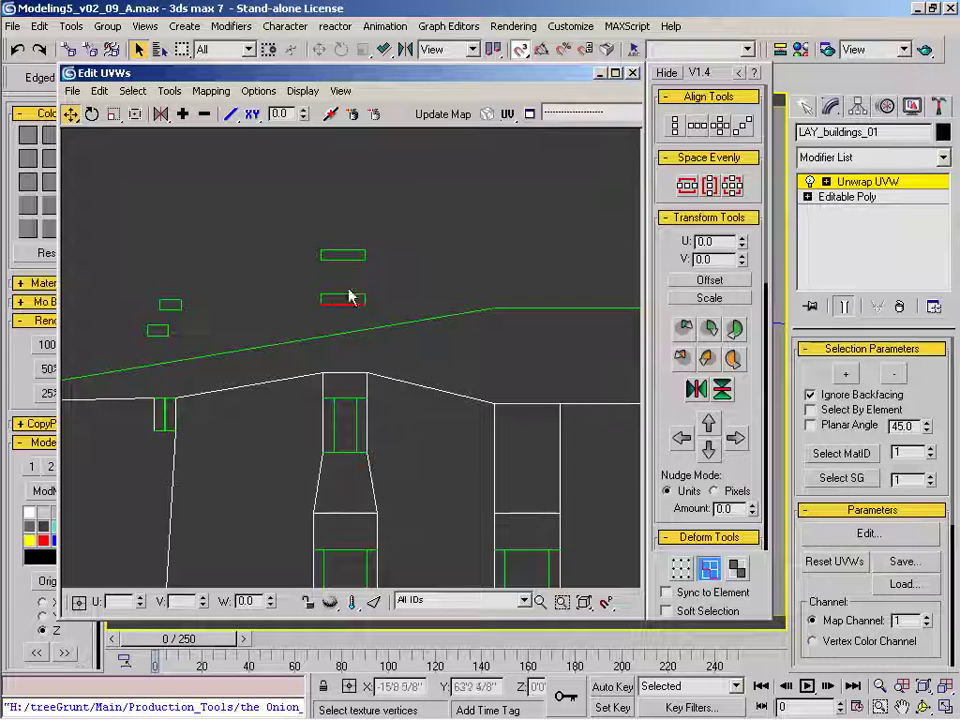
click(737, 567)
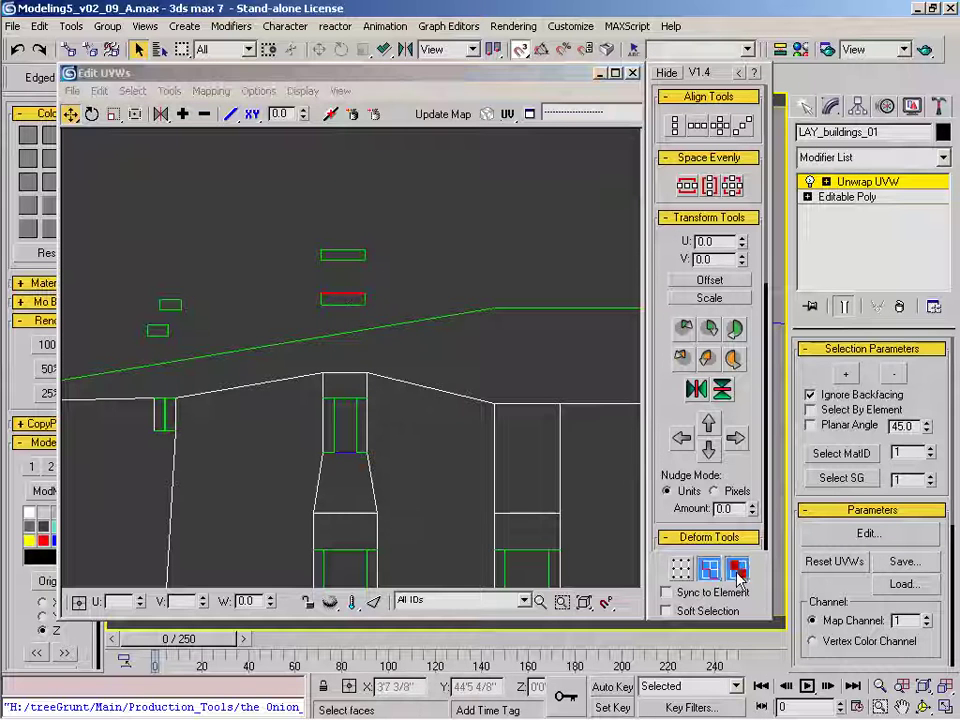
drag(349, 301, 349, 310)
Lower the small upper window's top strip to just above its companion strip and check its matching edge.
click(345, 255)
drag(345, 255, 344, 272)
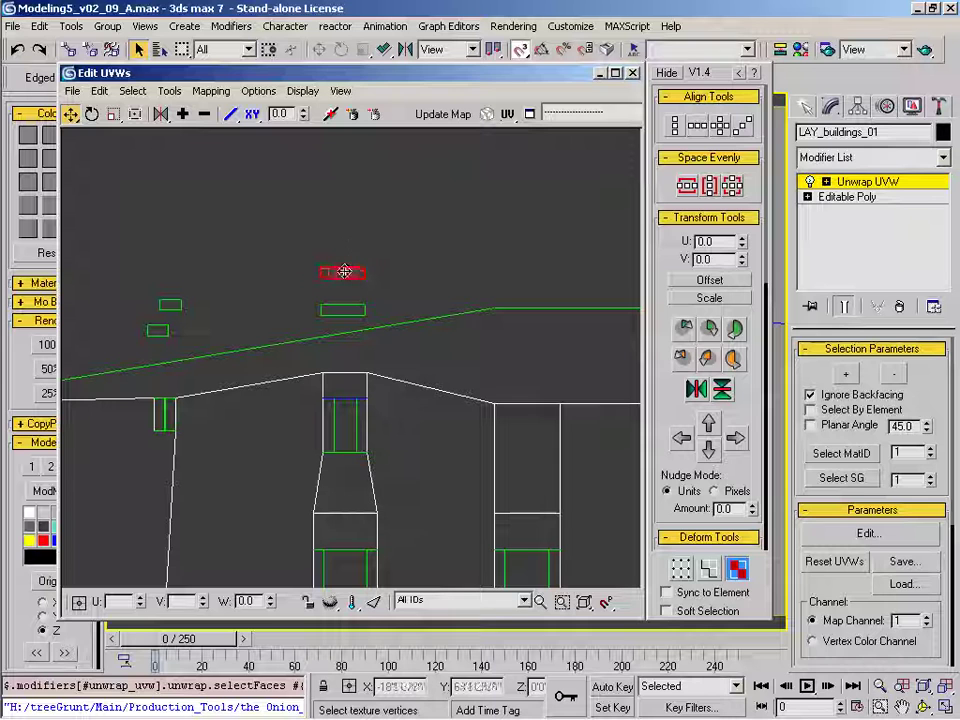
click(709, 567)
click(344, 282)
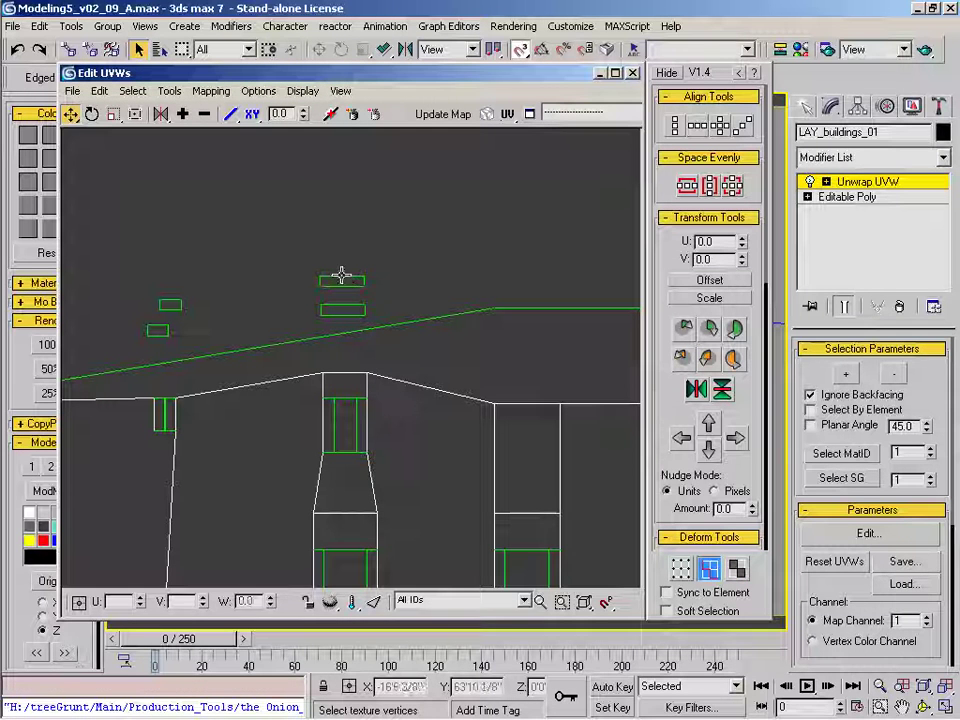
click(341, 276)
Check the narrow slot's two strips by their shared edges and stack both directly above the slot, close to the roofline.
middle_drag(168, 346, 266, 361)
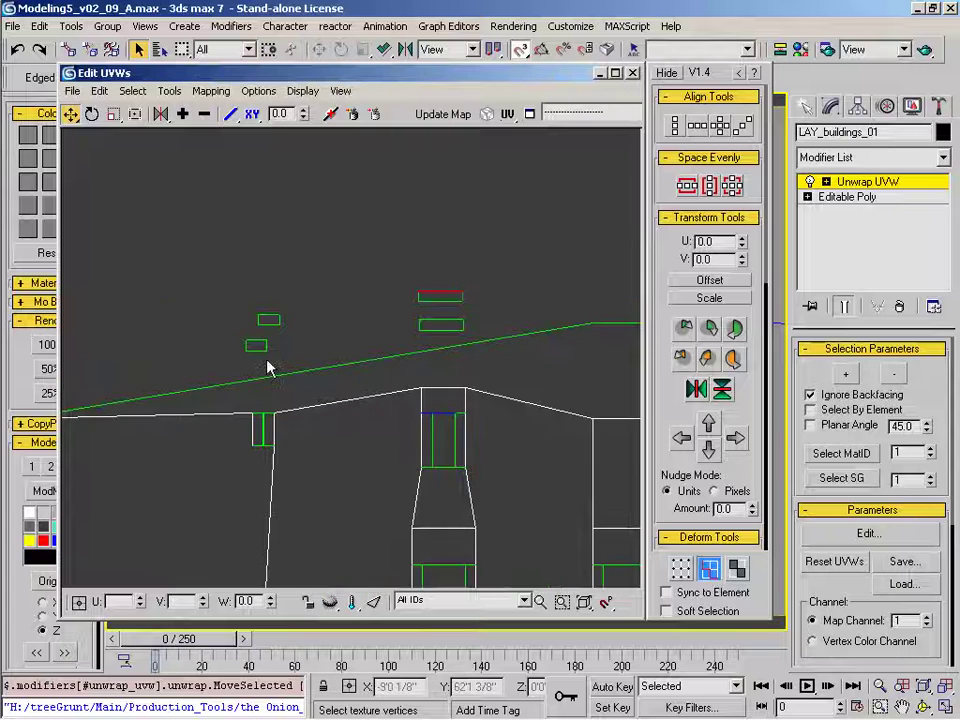
click(261, 349)
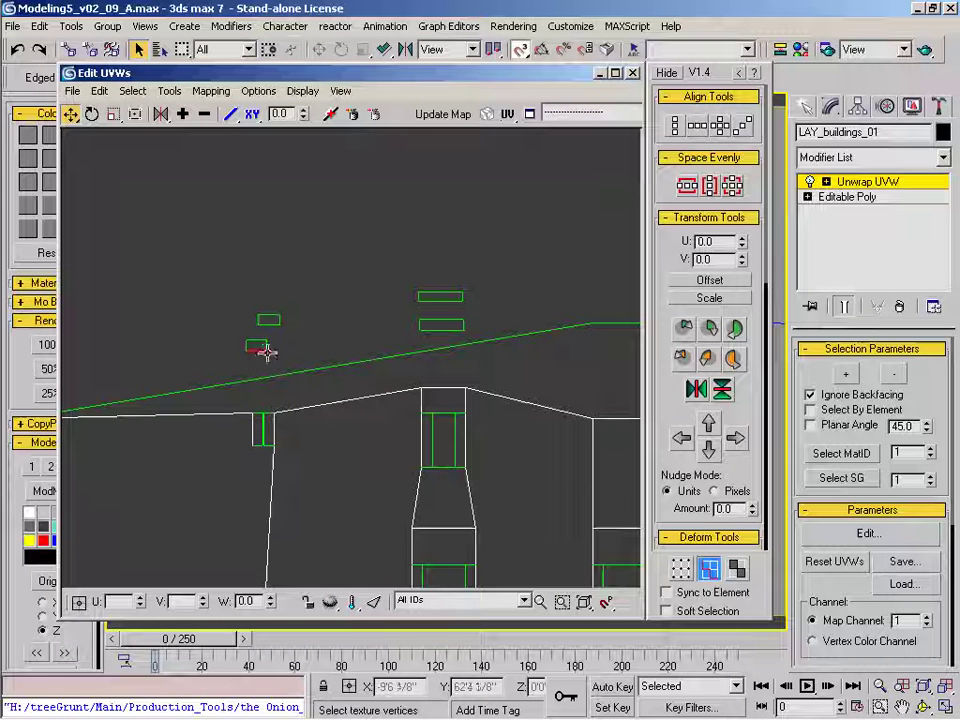
click(255, 340)
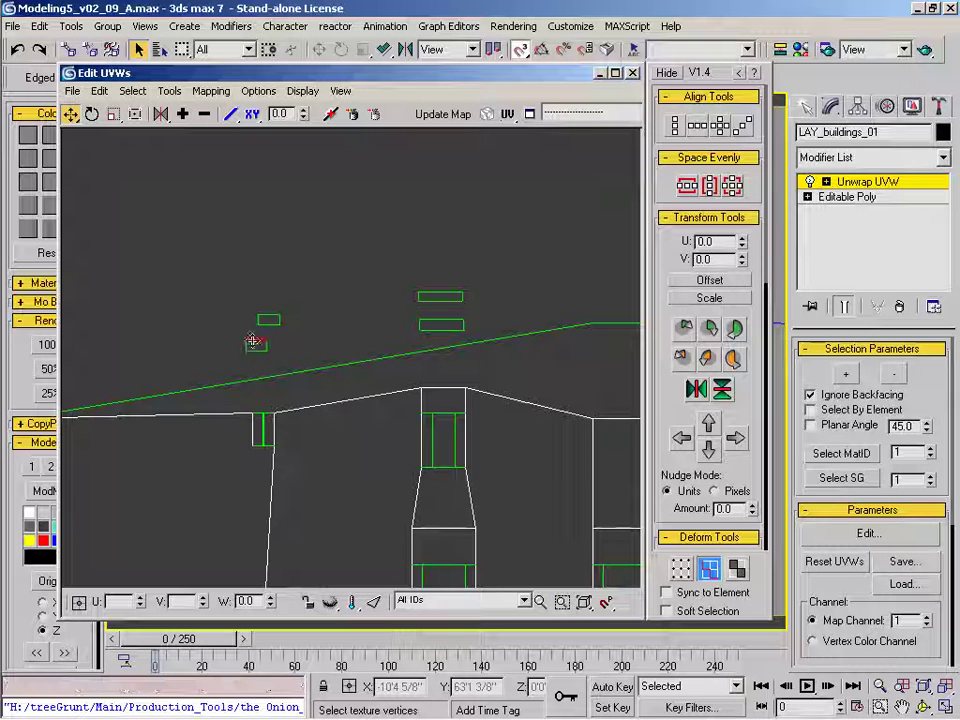
middle_drag(280, 410, 300, 440)
scroll(296, 439, up, 6)
click(735, 568)
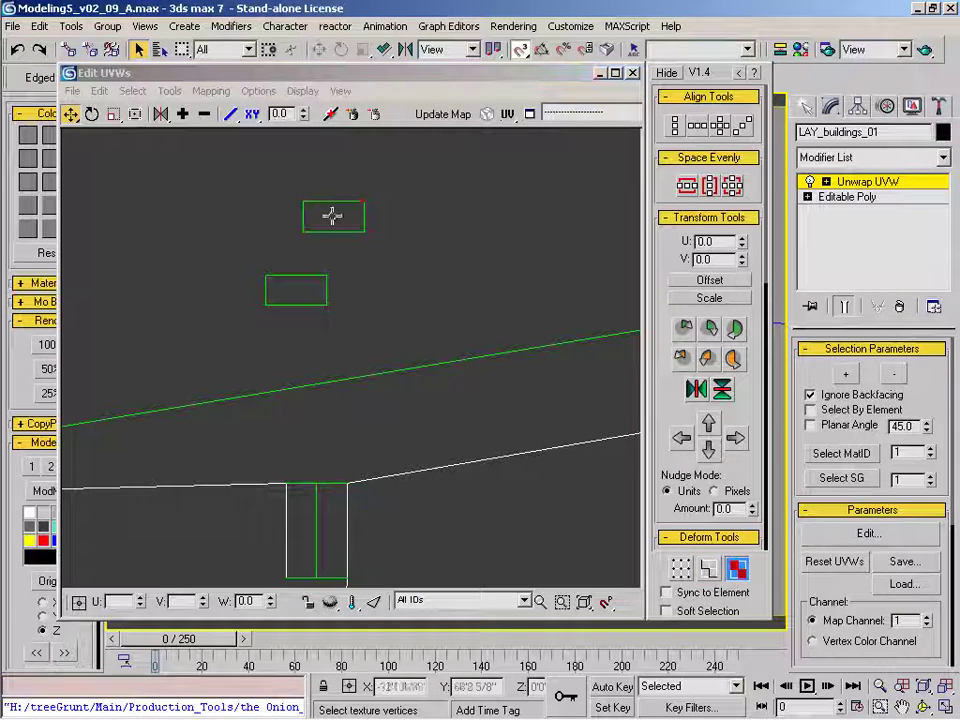
click(294, 292)
drag(294, 292, 313, 347)
drag(340, 224, 326, 305)
Select the loose triangular face group below the wall and move it clear of the wall on the side opposite the texture tile.
middle_drag(466, 452, 355, 284)
ctrl+alt+middle_drag(342, 305, 467, 422)
scroll(437, 471, down, 3)
scroll(450, 480, down, 2)
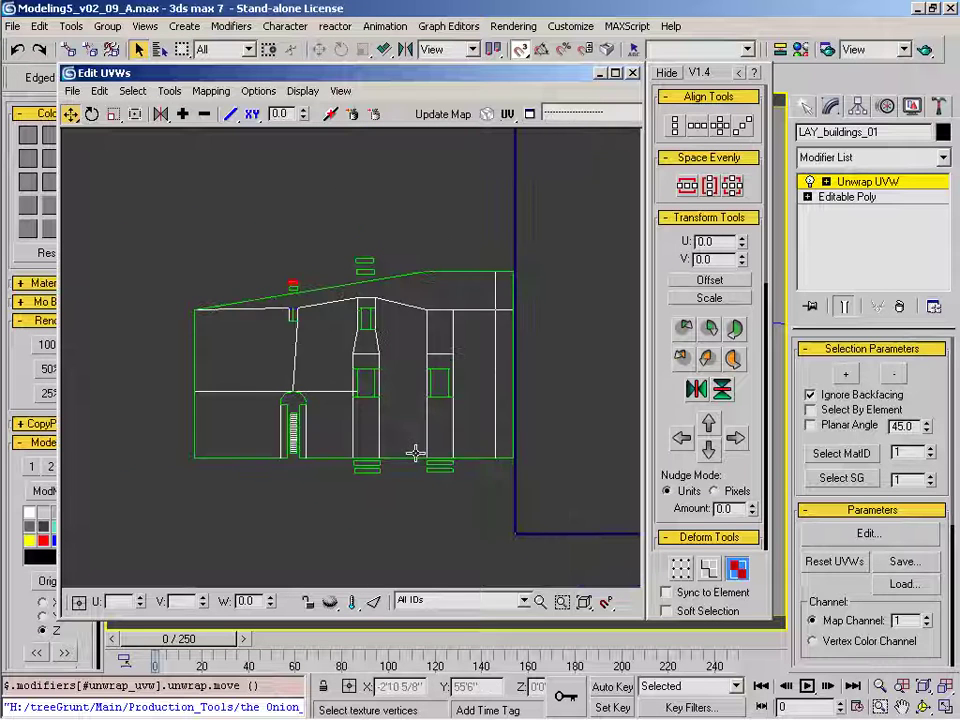
scroll(462, 470, down, 1)
click(445, 541)
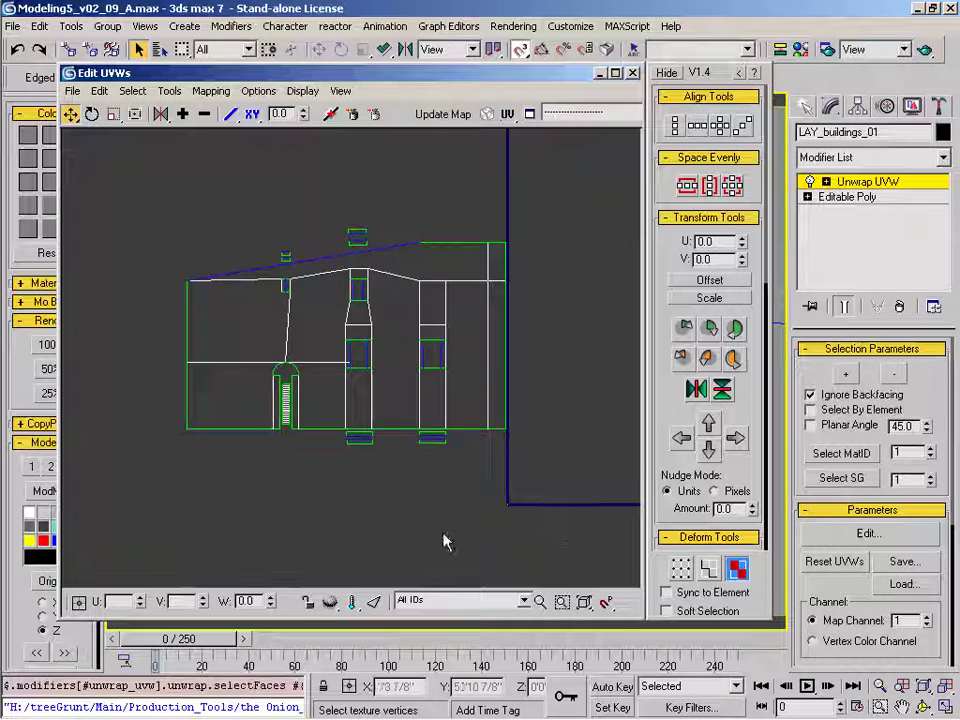
scroll(512, 515, up, 2)
right_click(563, 429)
click(508, 441)
scroll(520, 460, down, 3)
middle_drag(485, 493, 514, 455)
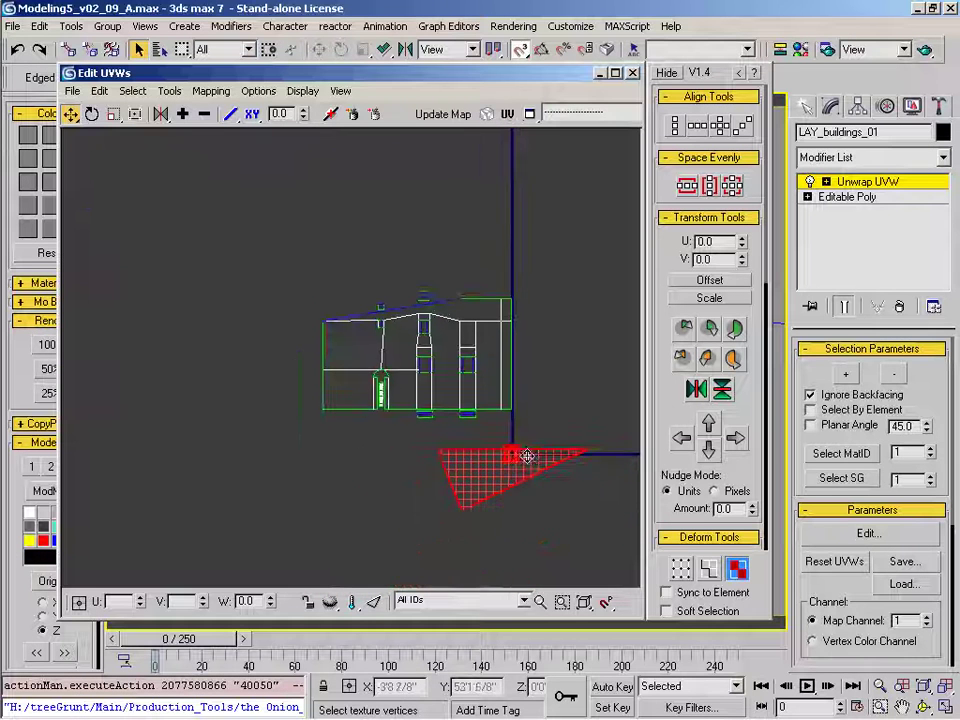
drag(514, 455, 170, 333)
scroll(392, 486, up, 3)
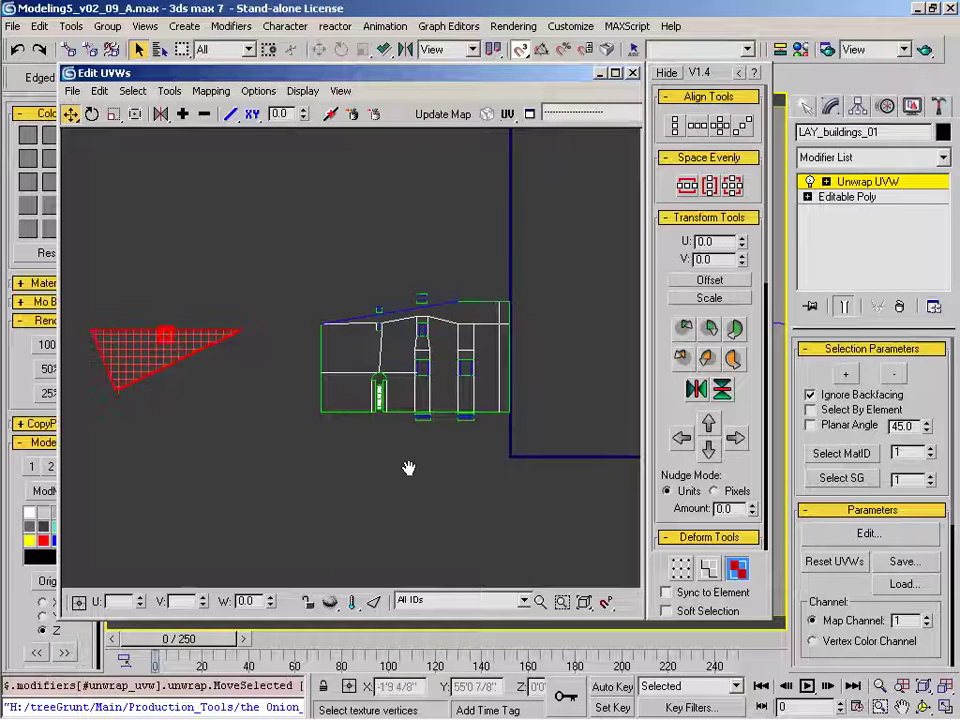
Select the side strip beside the middle window and check where it lies on the building in the 3D viewport.
scroll(394, 467, up, 4)
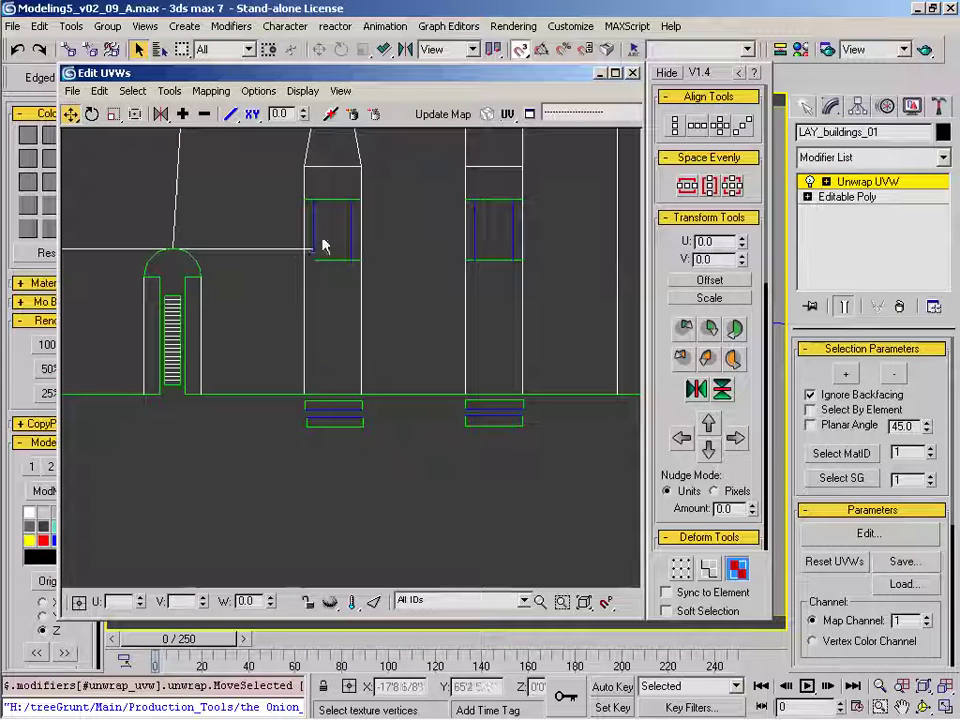
click(310, 262)
scroll(358, 448, down, 3)
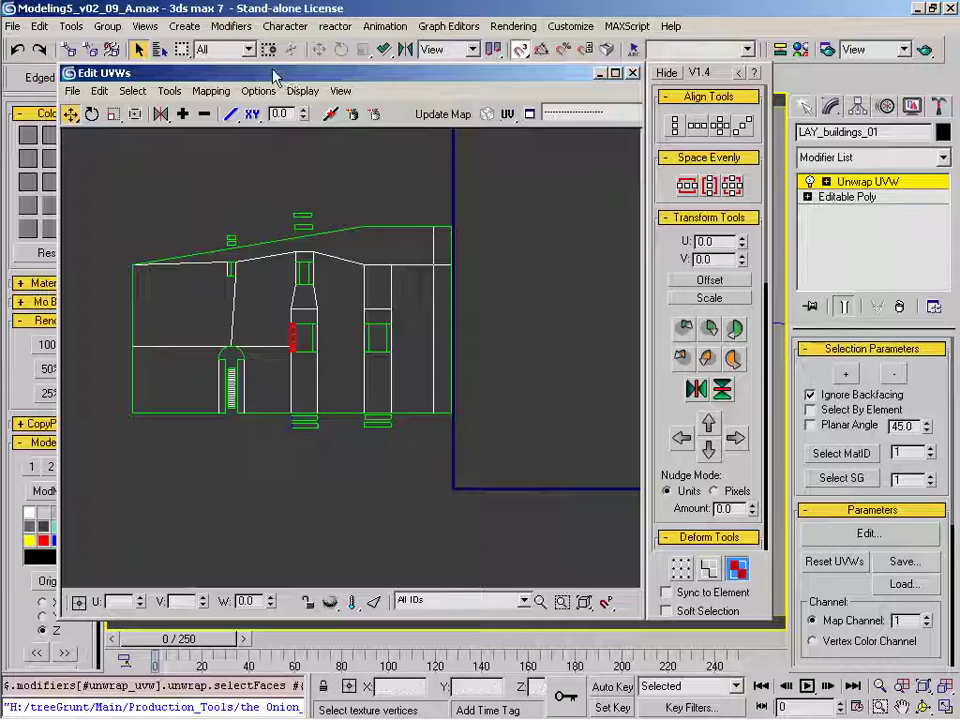
drag(275, 77, 167, 75)
middle_drag(728, 444, 714, 398)
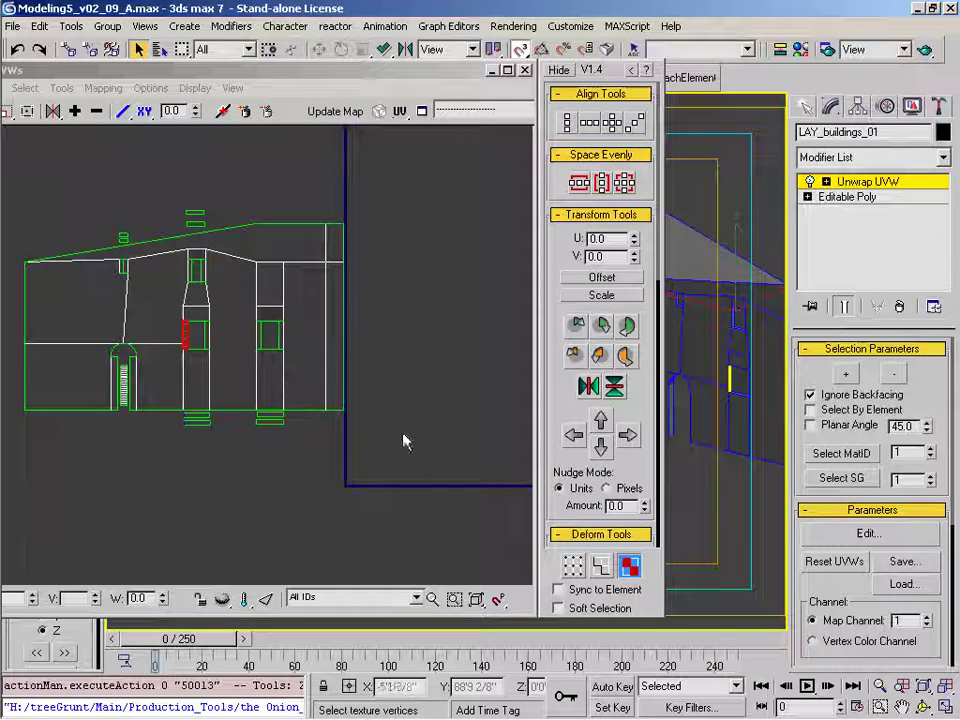
Select the loose triangular face group, check which building faces it covers in the viewport, and nudge it slightly upward.
middle_drag(424, 439, 527, 430)
scroll(394, 388, down, 3)
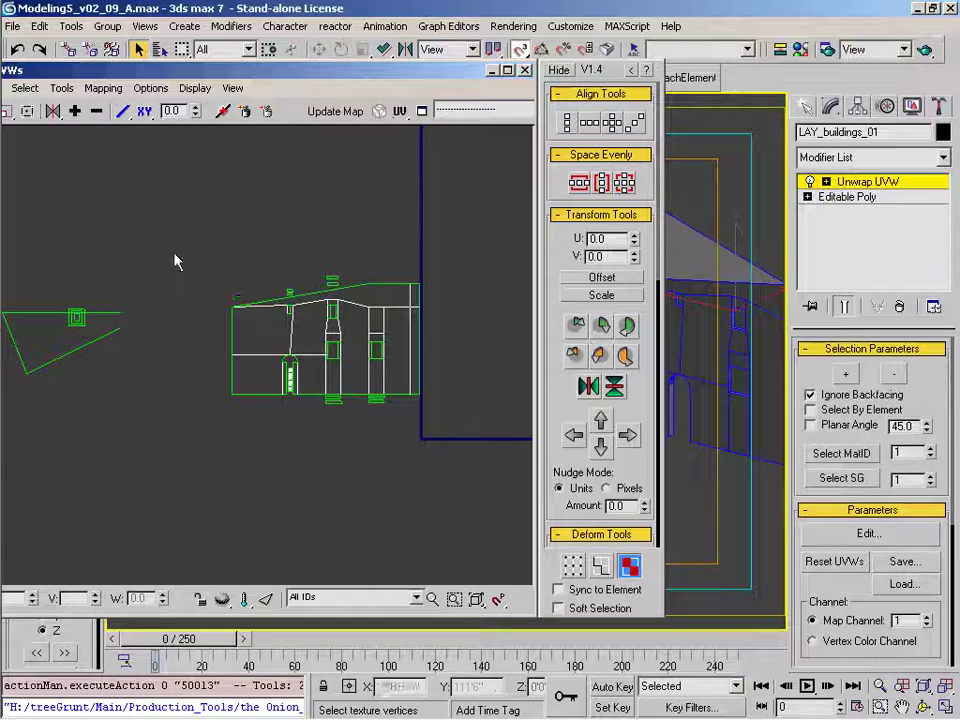
drag(37, 390, 112, 302)
mouse_move(698, 342)
middle_down()
mouse_move(716, 396)
mouse_move(765, 348)
mouse_move(713, 337)
middle_up()
scroll(716, 396, up, 3)
middle_drag(736, 439, 795, 444)
middle_drag(706, 413, 679, 381)
middle_drag(770, 380, 689, 358)
middle_drag(120, 341, 234, 328)
mouse_move(204, 320)
mouse_down()
mouse_move(266, 304)
mouse_move(197, 298)
mouse_up()
middle_drag(396, 388, 256, 411)
scroll(256, 411, down, 2)
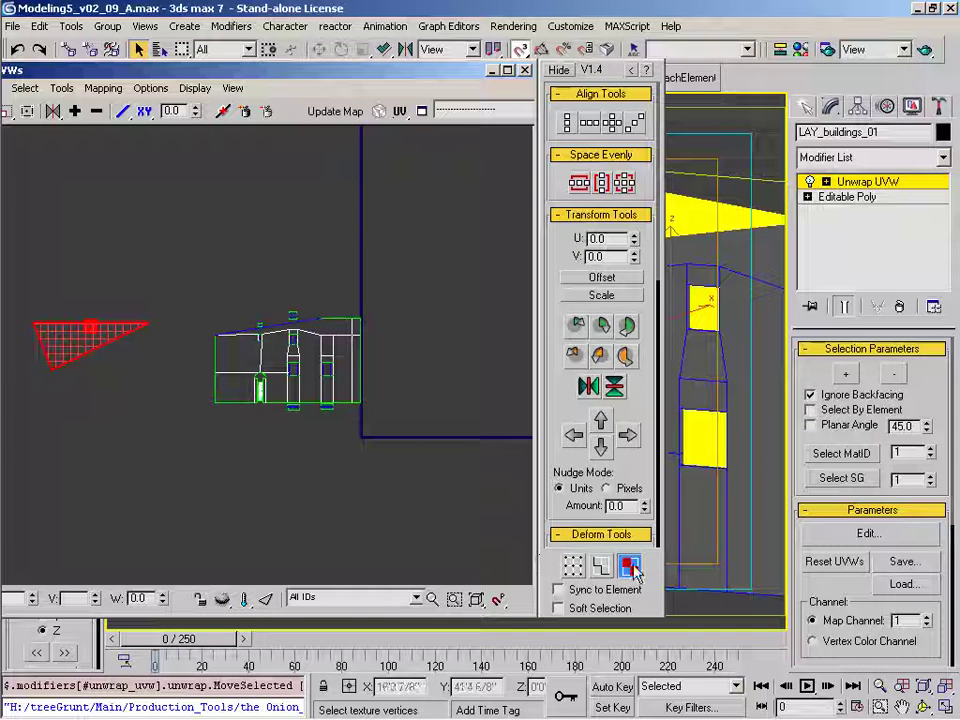
Add the wall and its strips to the selection and scale all the UVs by 0.01 in U and V.
scroll(270, 326, up, 2)
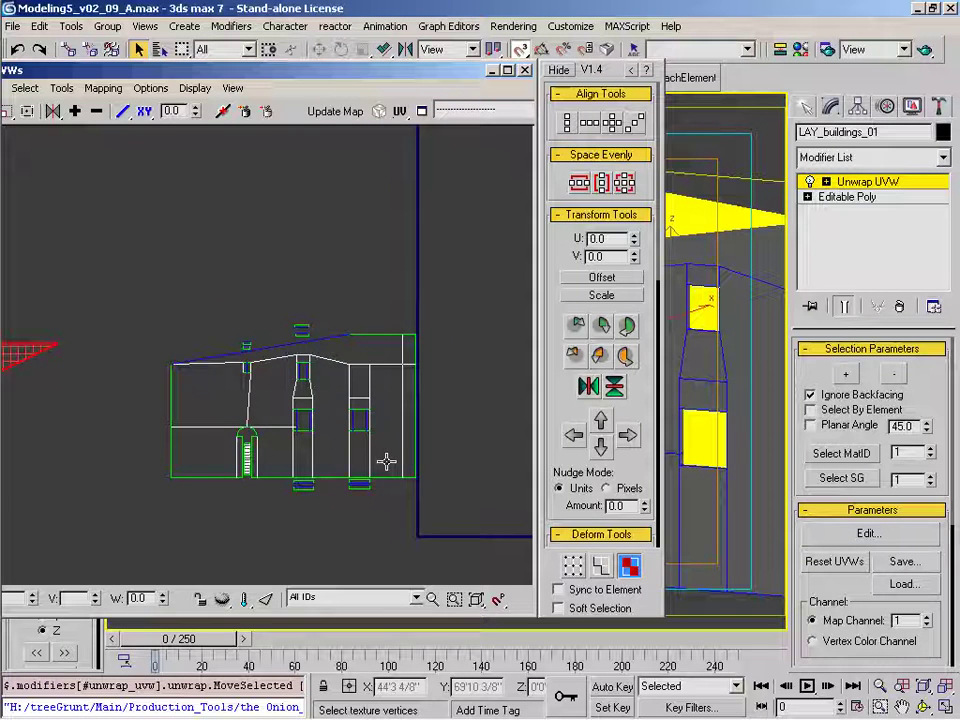
scroll(470, 500, down, 3)
ctrl+click(312, 354)
middle_drag(407, 387, 294, 404)
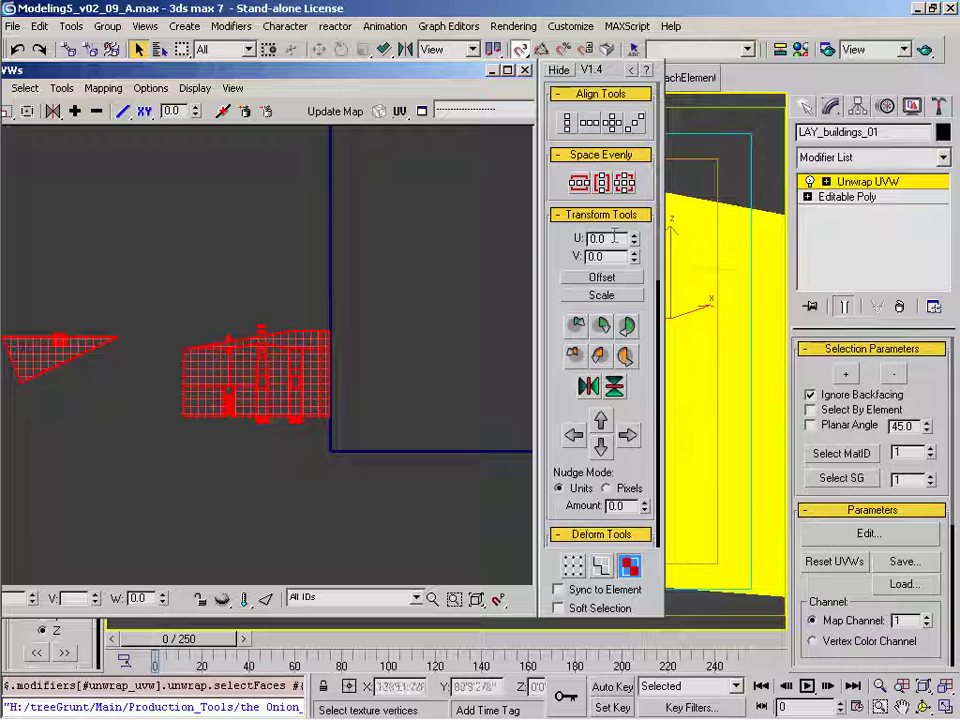
drag(614, 238, 479, 250)
text(.01)
key(Tab)
text(.01)
key(Return)
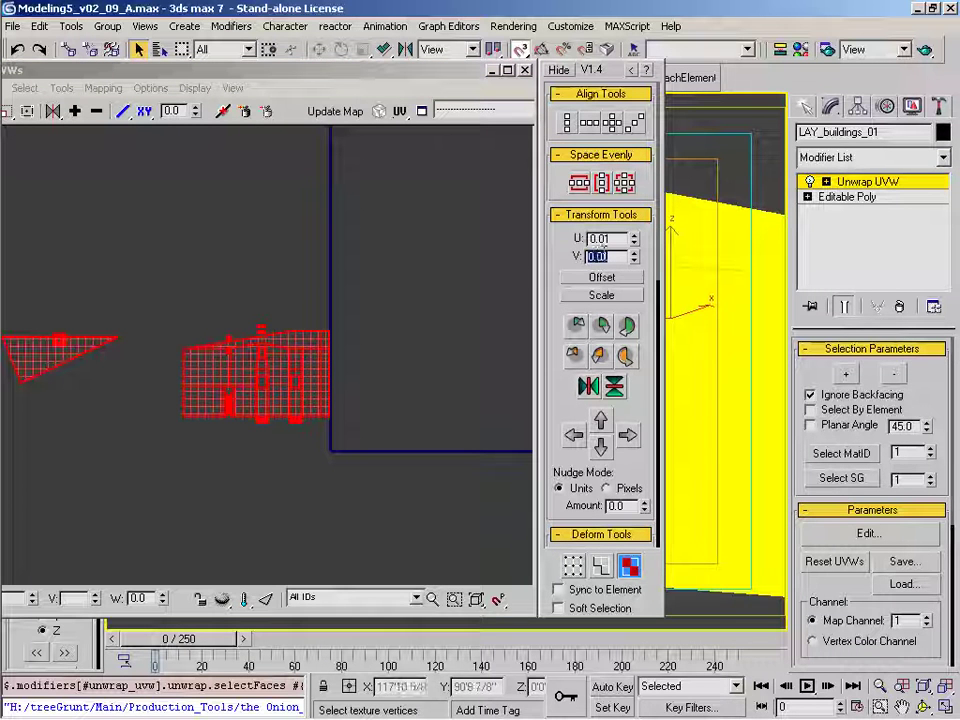
click(601, 295)
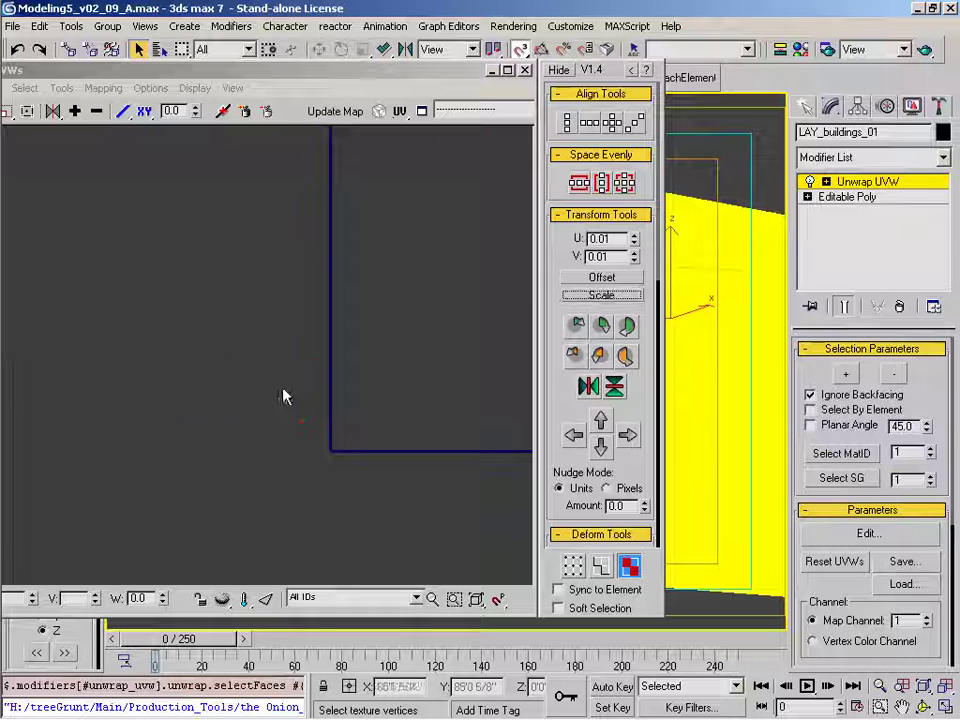
Switch to Freeform mode and move the scaled-down UV shells onto the corner of the texture tile.
right_click(230, 388)
click(215, 315)
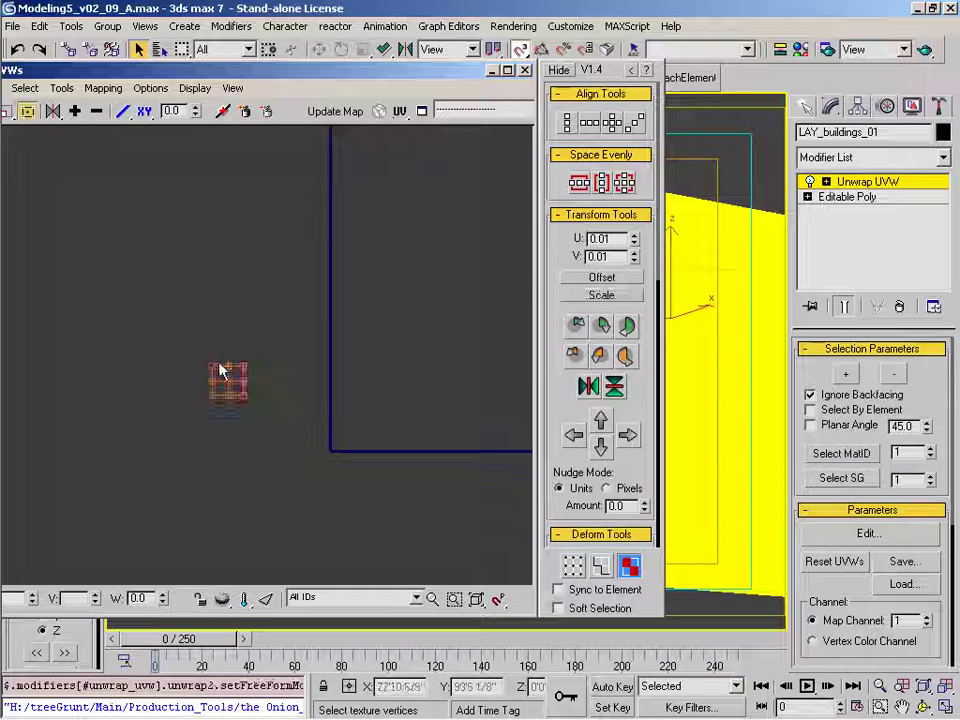
drag(231, 369, 334, 438)
key(x)
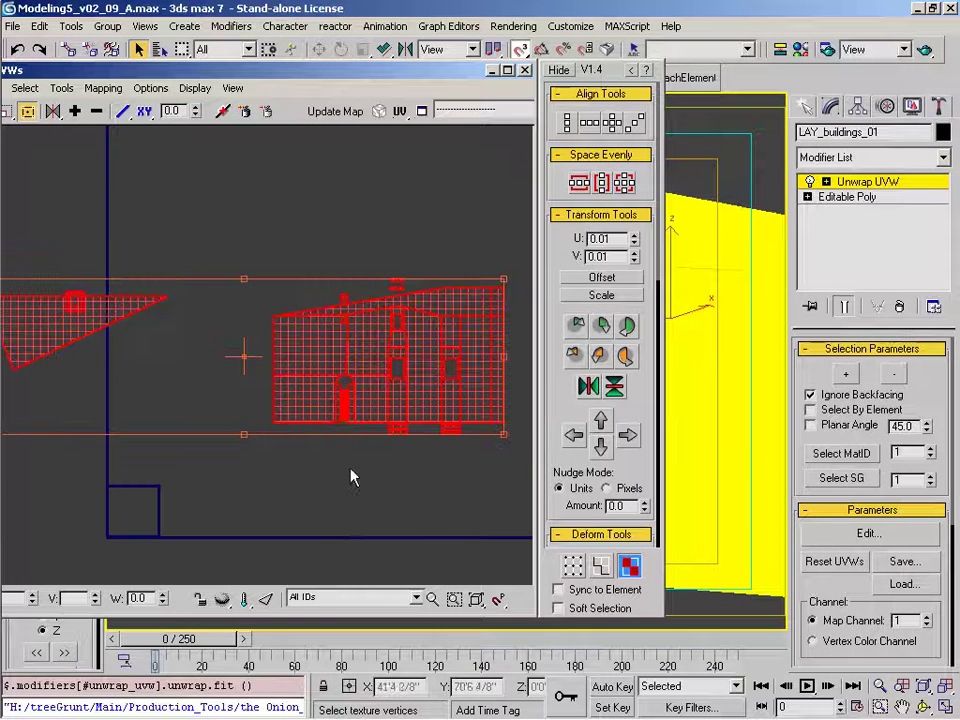
drag(260, 409, 69, 535)
middle_drag(148, 484, 286, 399)
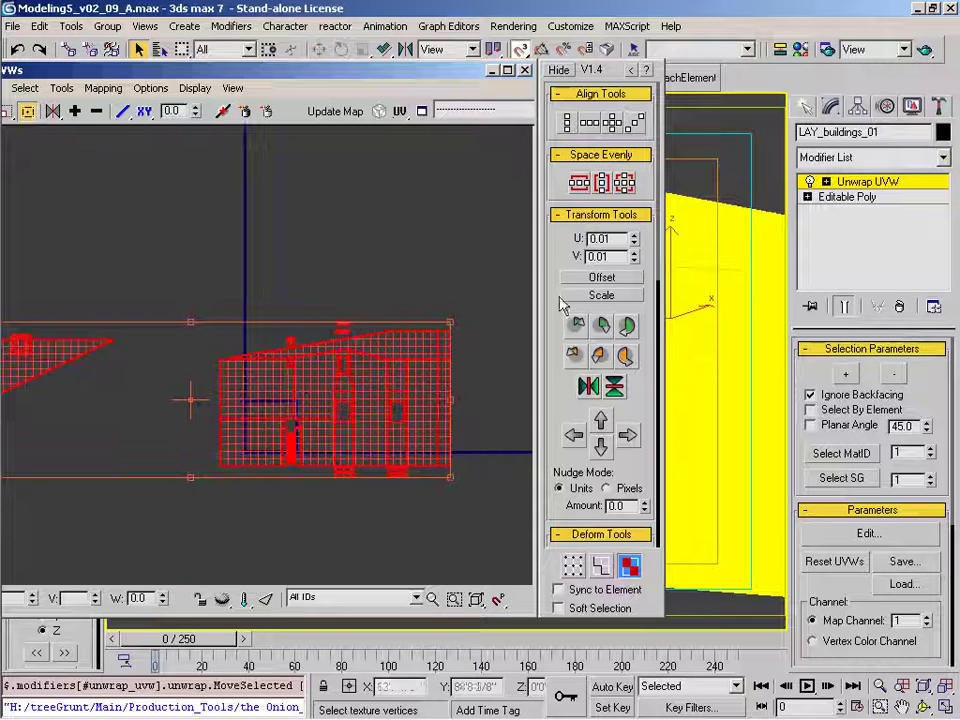
Set the U and V transform values to 0.2 and scale the selected UV shells.
double_click(619, 239)
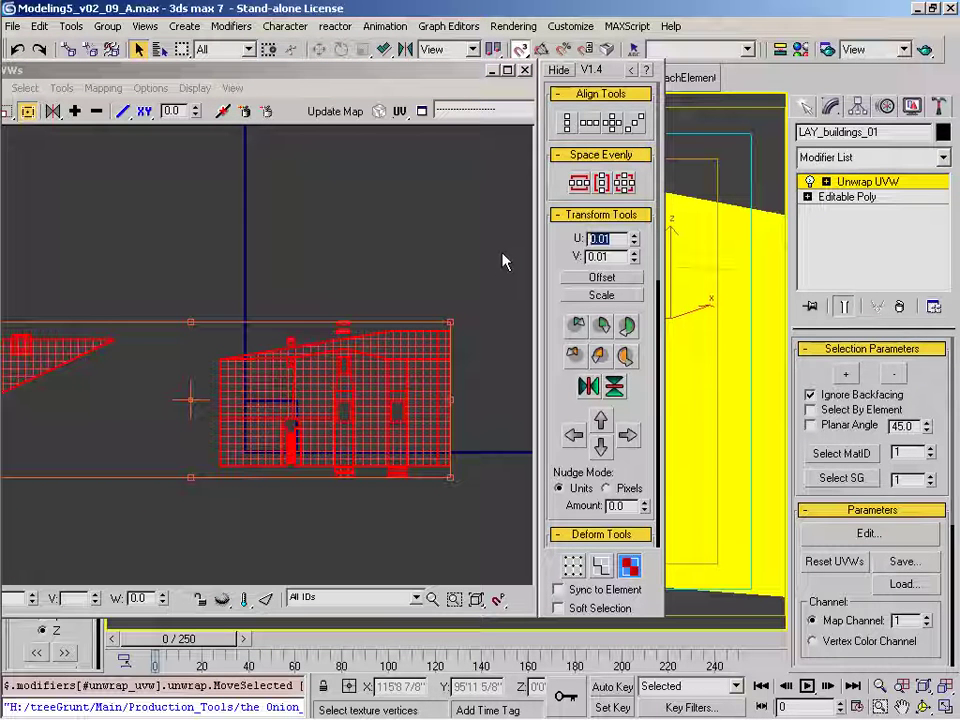
text(0.2)
key(Tab)
text(0.2)
key(Return)
click(580, 299)
Move the scaled UV shells so the flattened wall sits over the texture tile.
middle_drag(219, 450, 300, 431)
scroll(324, 413, up, 3)
drag(422, 368, 385, 399)
scroll(385, 399, up, 4)
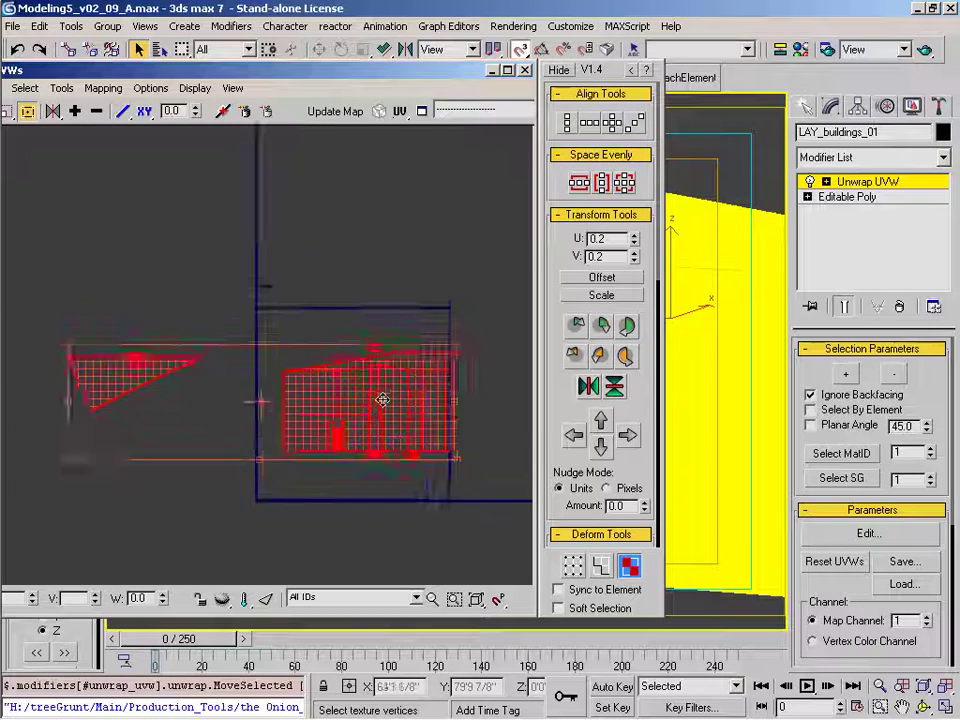
middle_drag(370, 436, 370, 432)
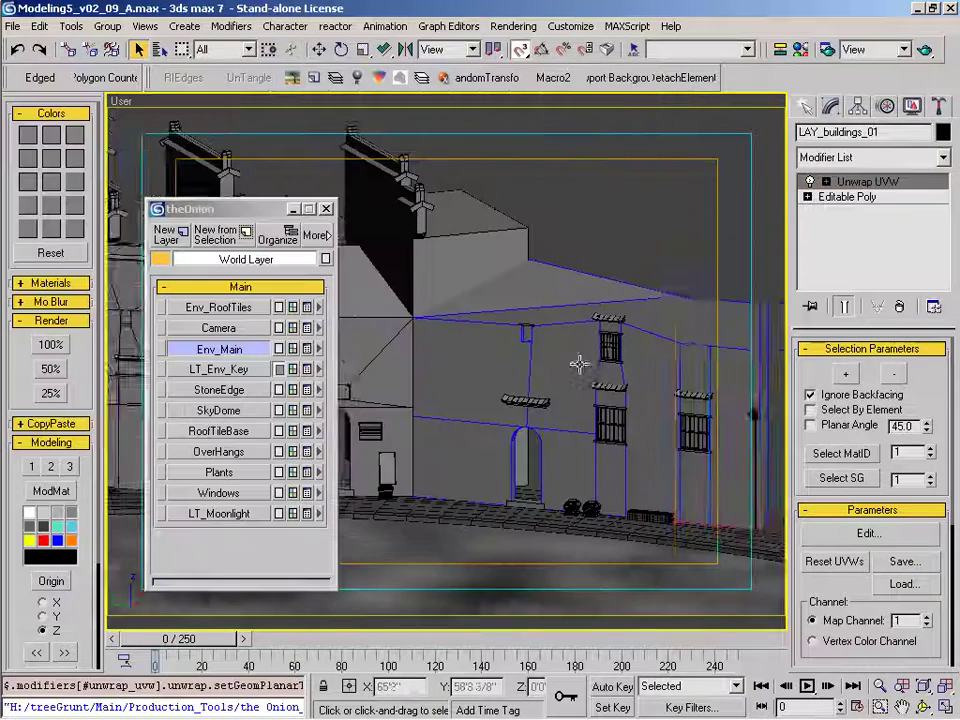
Select the neighbouring building LAY_buildings_03 in the viewport.
mouse_move(579, 364)
alt+middle_down()
mouse_move(579, 349)
mouse_move(579, 392)
mouse_move(579, 381)
alt+middle_up()
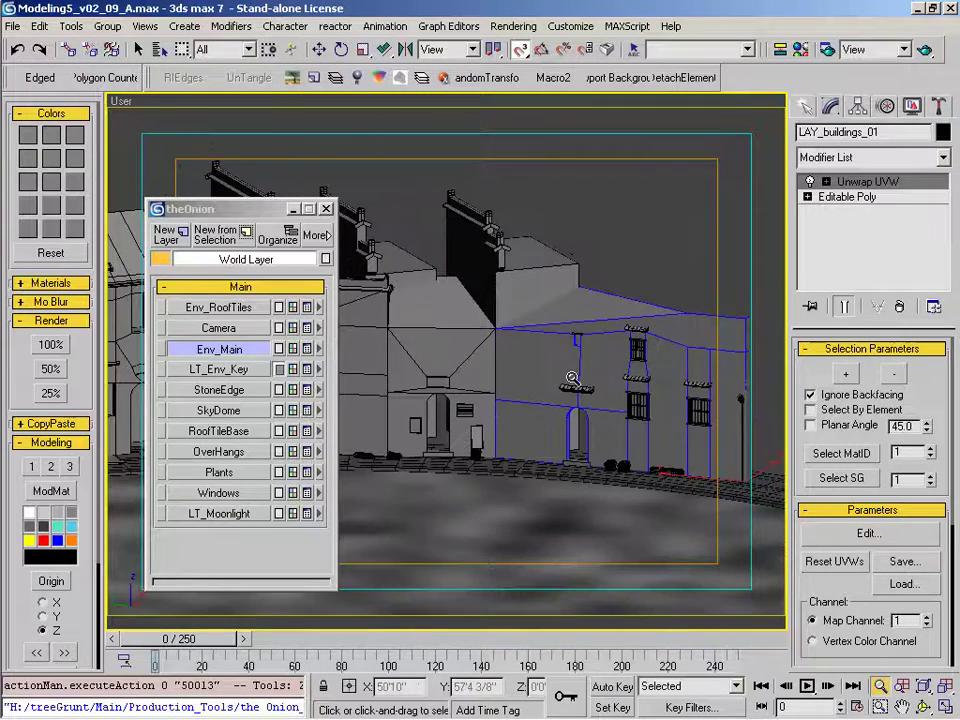
alt+middle_drag(518, 383, 540, 372)
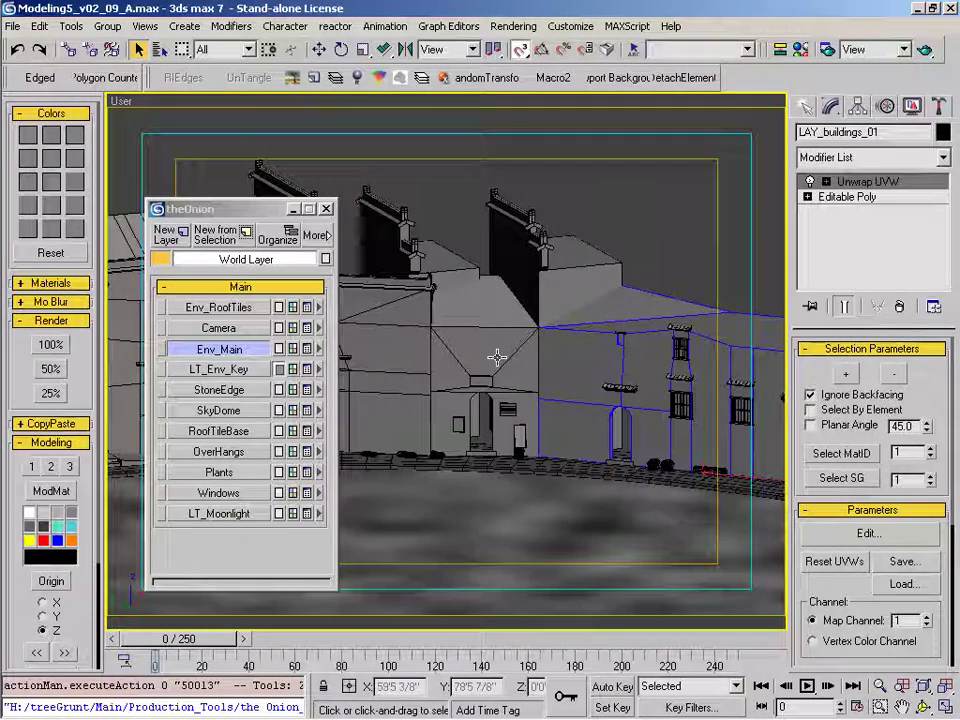
click(412, 346)
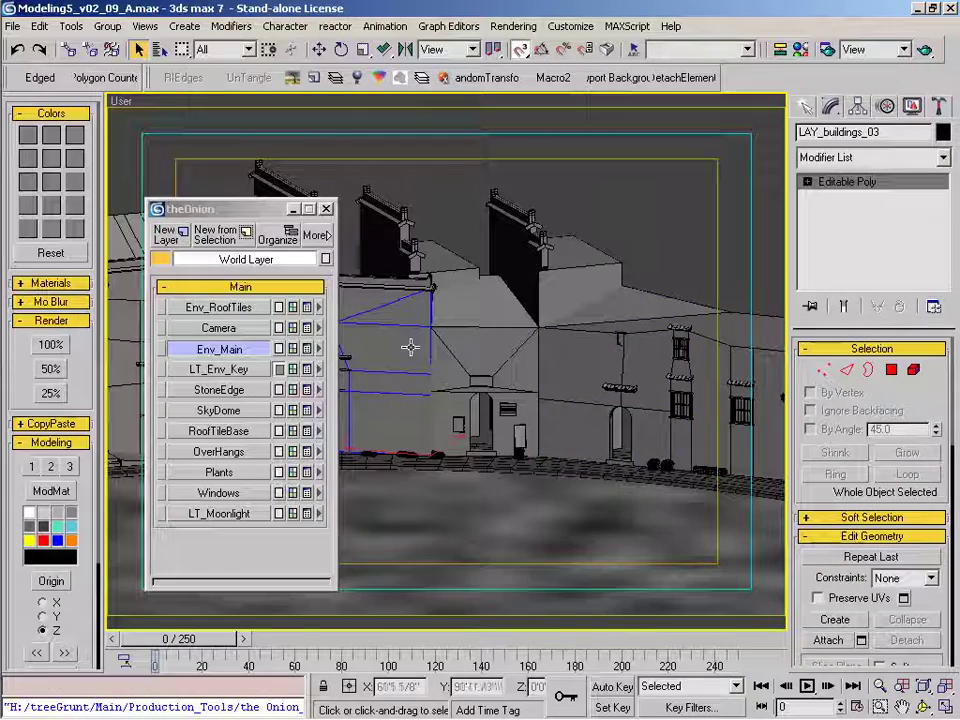
Switch to ACDSee, view the reference photo Practical_06.jpg in the 01_Reference folder, and return to 3ds Max.
mouse_move(10, 294)
click(20, 366)
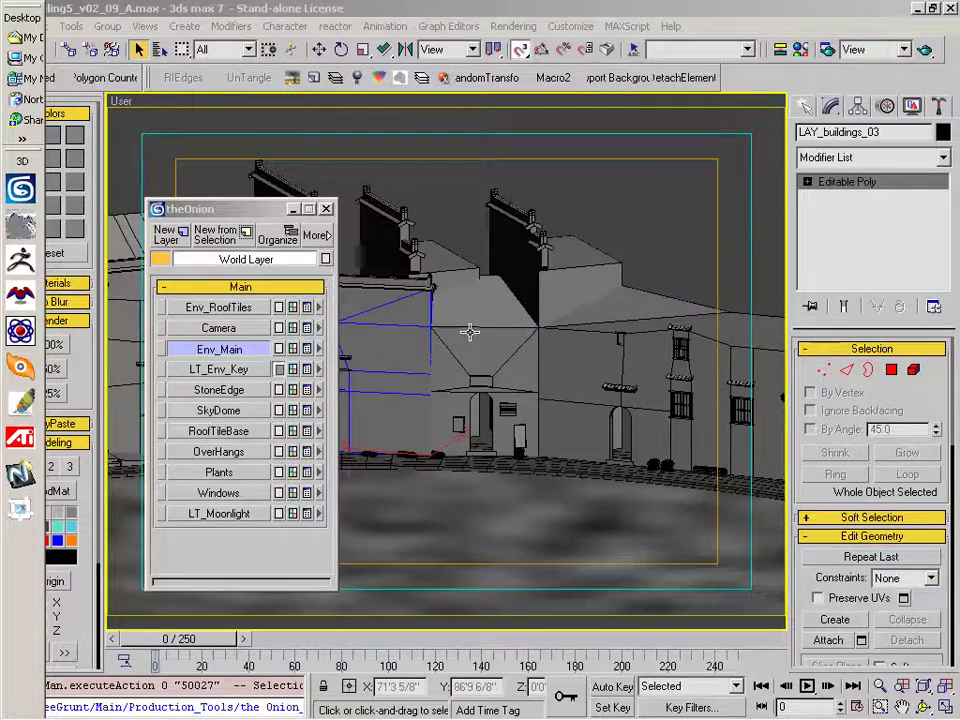
scroll(650, 582, down, 6)
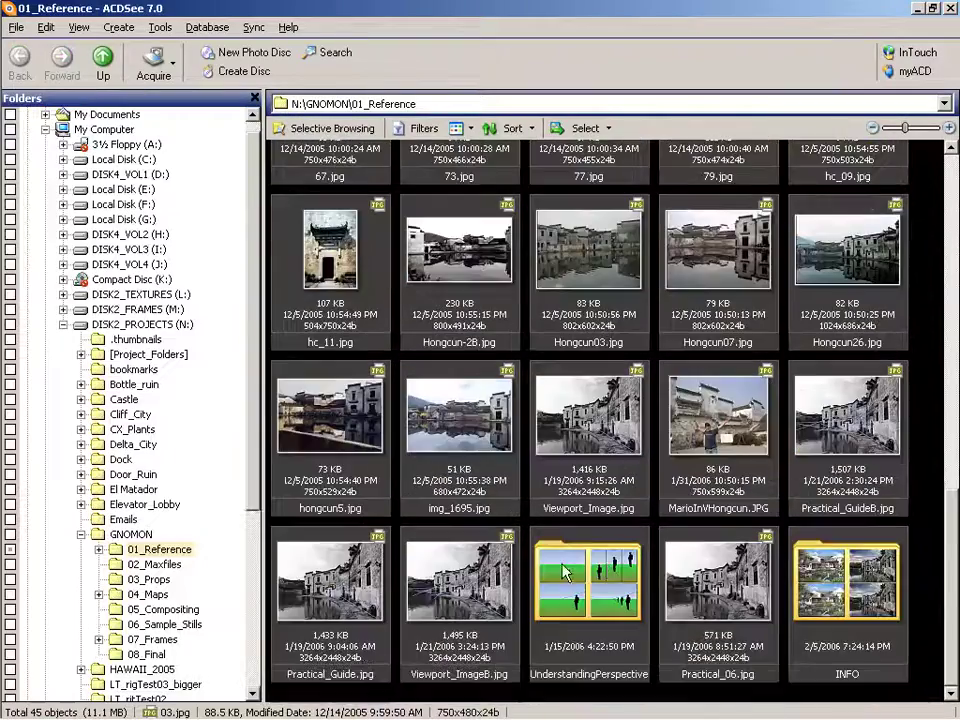
double_click(715, 565)
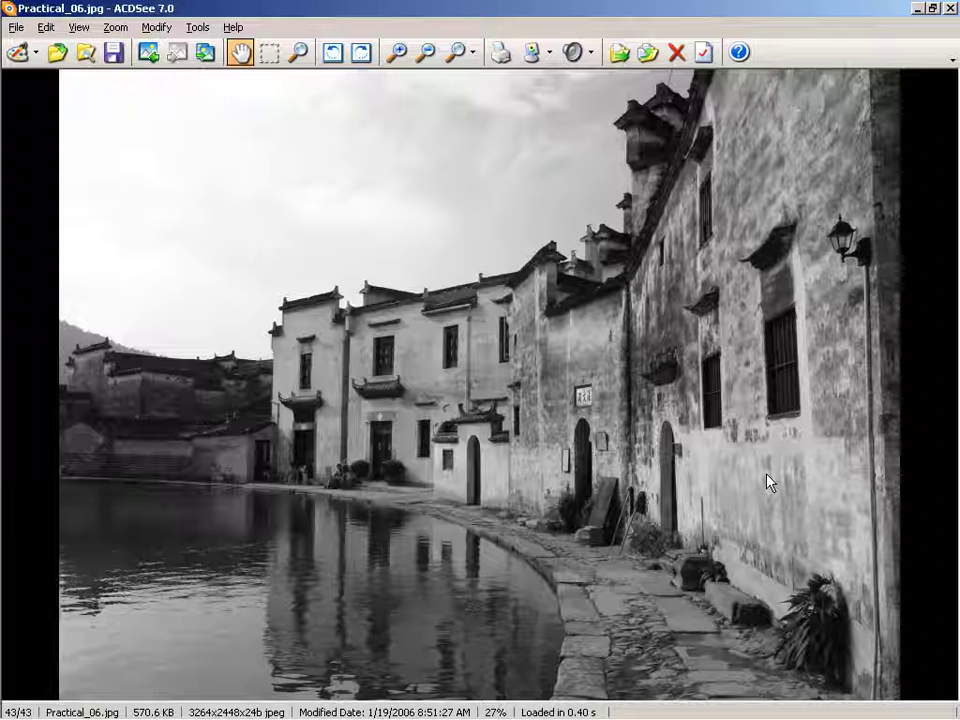
key(alt+Tab)
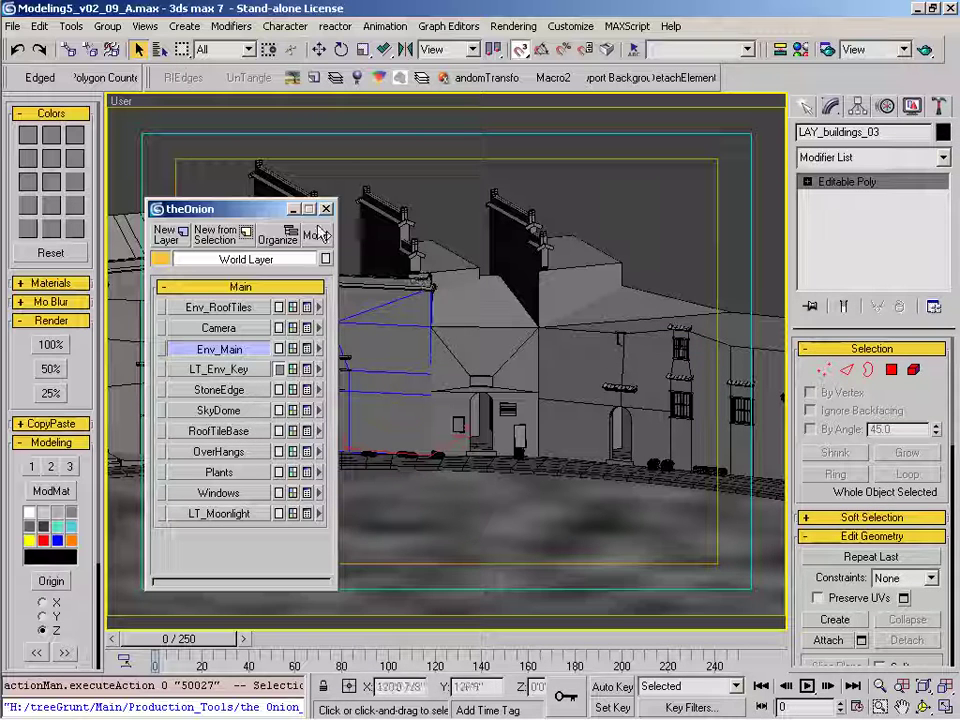
Close theOnion layer window and select LAY_buildings_02, isolated in the viewport together with LAY_buildings_01.
drag(240, 209, 213, 242)
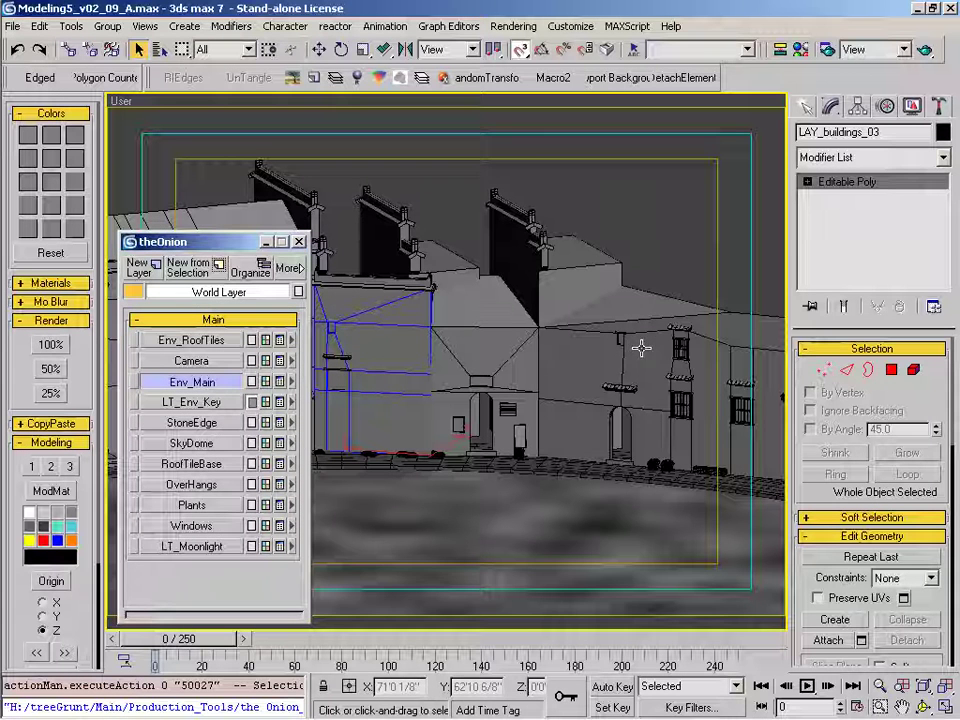
click(299, 243)
middle_drag(576, 405, 530, 410)
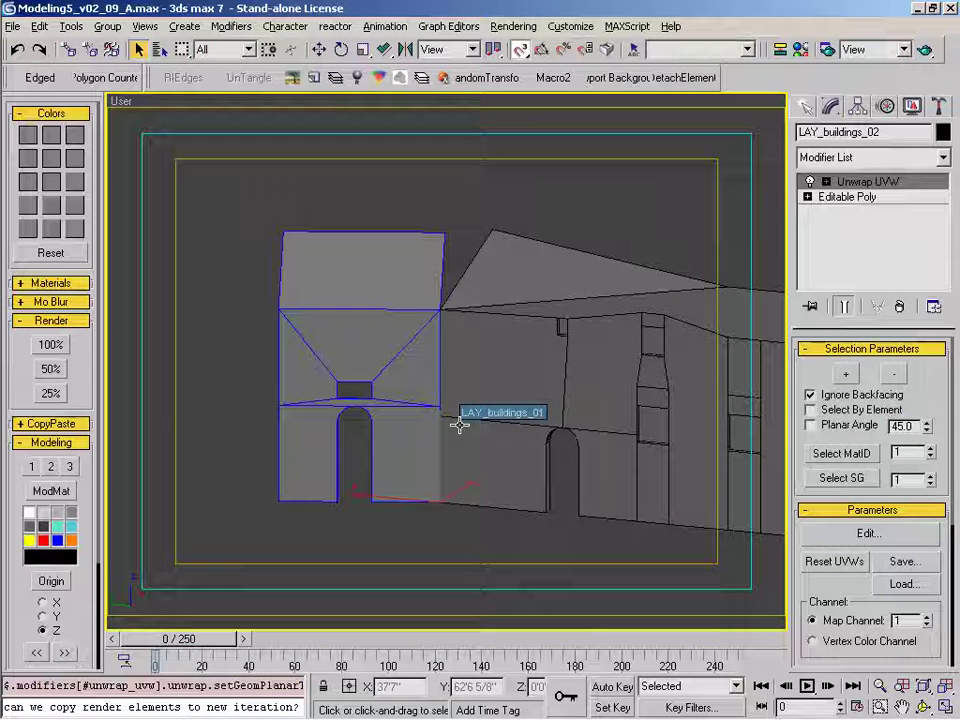
middle_drag(482, 429, 448, 436)
Open the UV editor for LAY_buildings_02, select all its UVs and scale them with U and V set to 0.01.
click(877, 540)
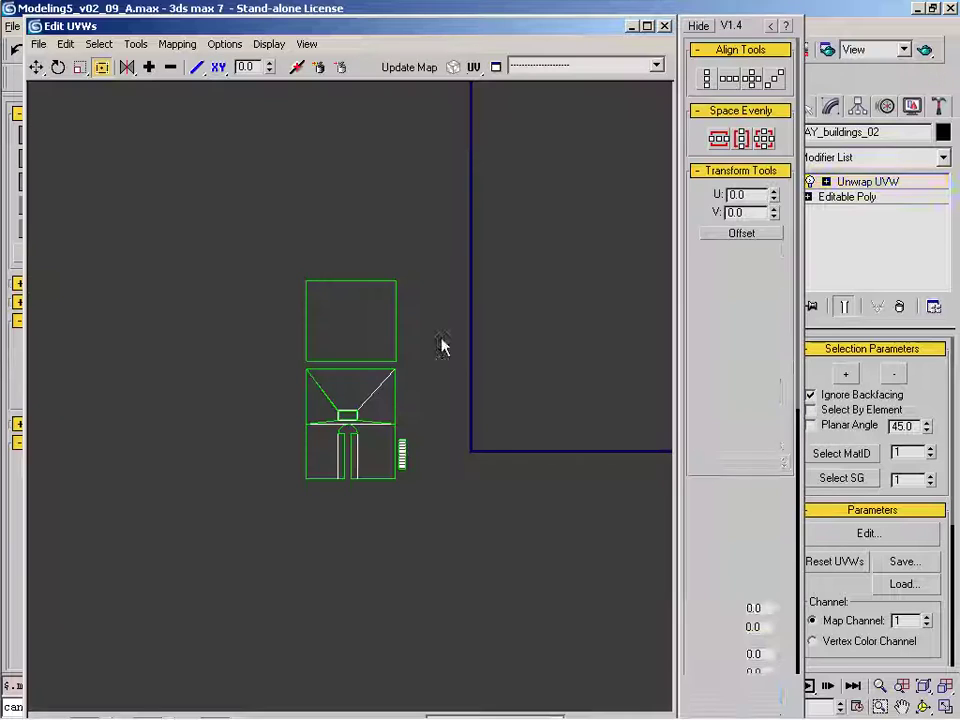
key(ctrl+a)
click(733, 211)
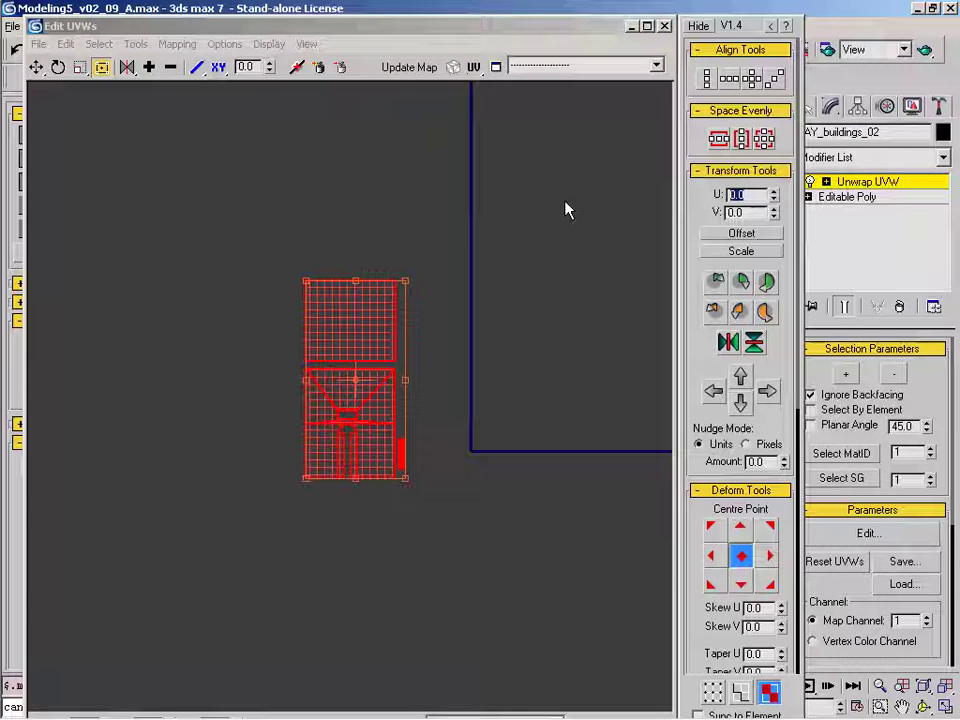
text(0.01)
key(Tab)
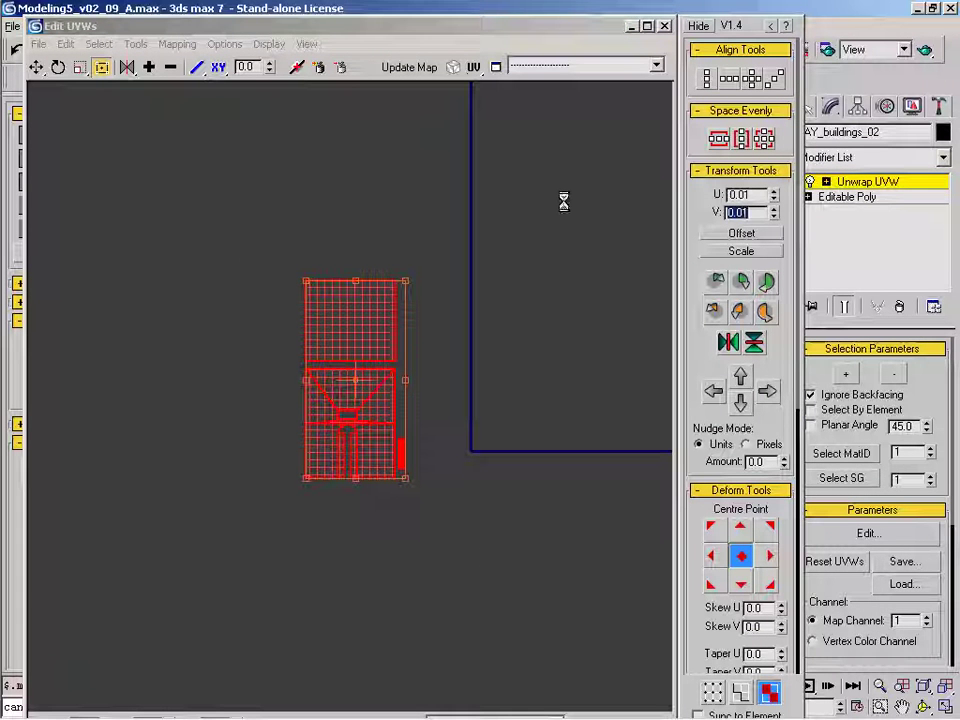
click(745, 251)
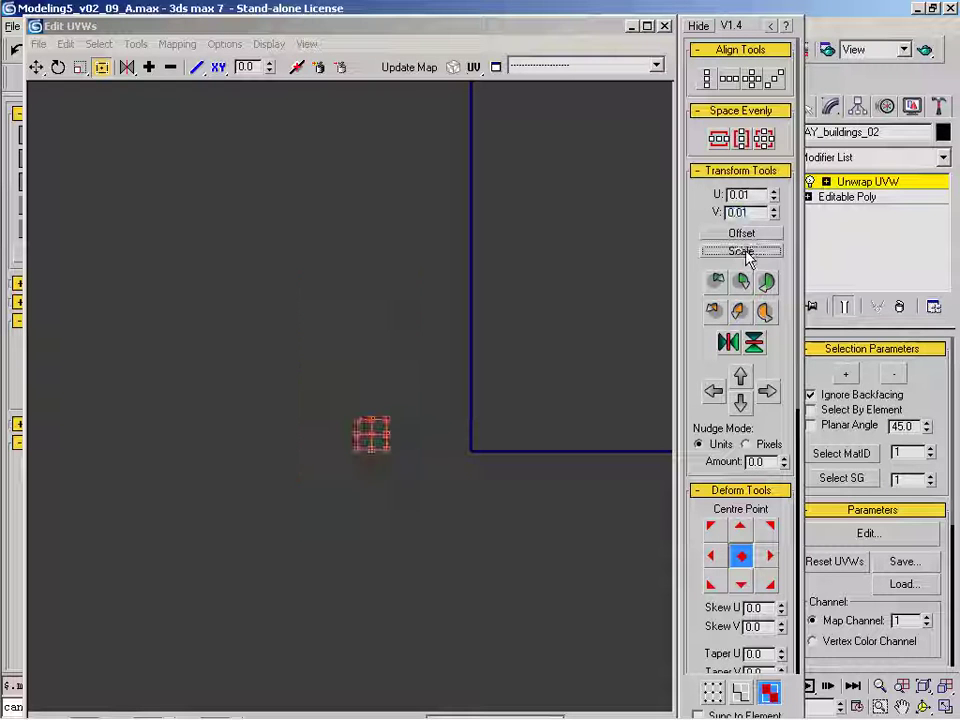
Set the U and V transform values to 0.2 and scale the selected UVs of LAY_buildings_02 again.
middle_drag(546, 399, 574, 353)
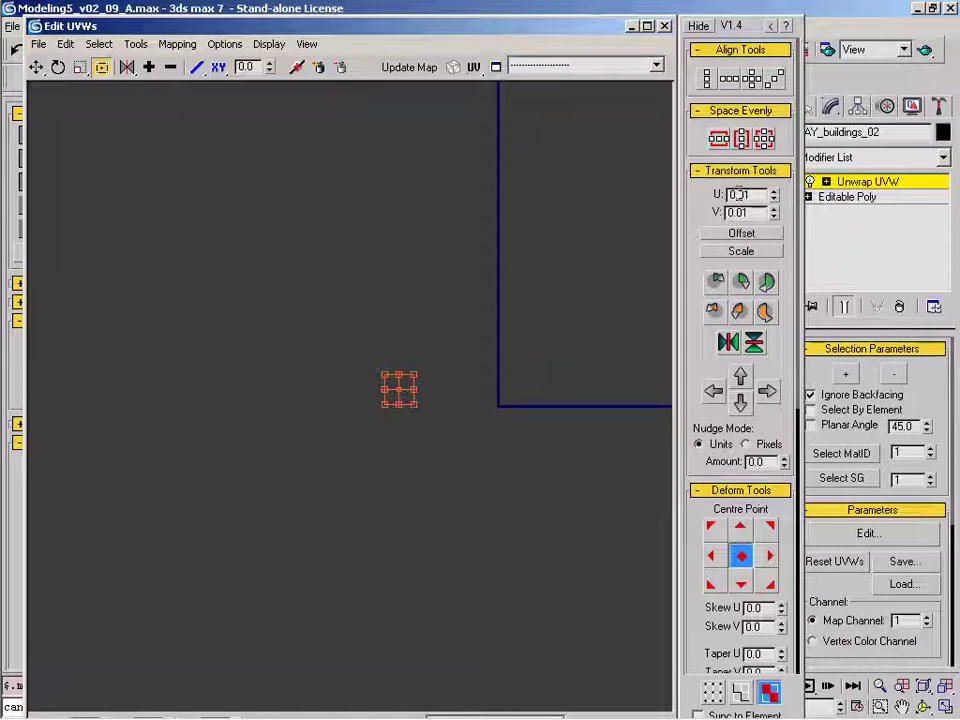
click(755, 194)
drag(755, 194, 712, 194)
text(.2)
key(Tab)
click(732, 256)
Move the scaled UVs into the small square at the texture tile's lower-left corner and close the UV editor.
drag(407, 385, 506, 402)
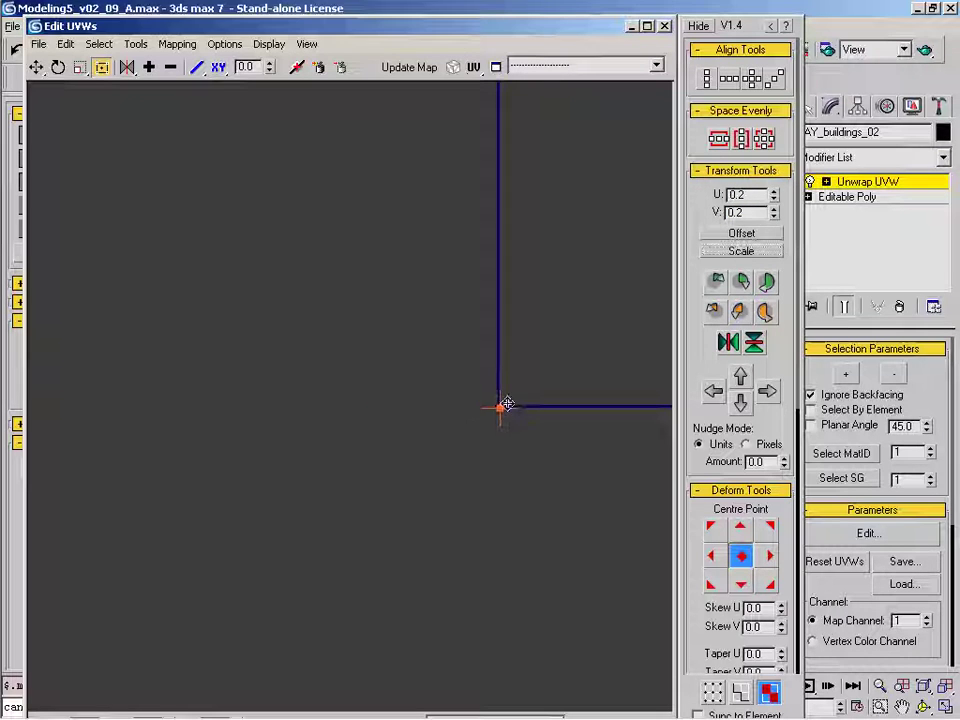
key(z)
scroll(427, 438, down, 3)
scroll(427, 438, down, 5)
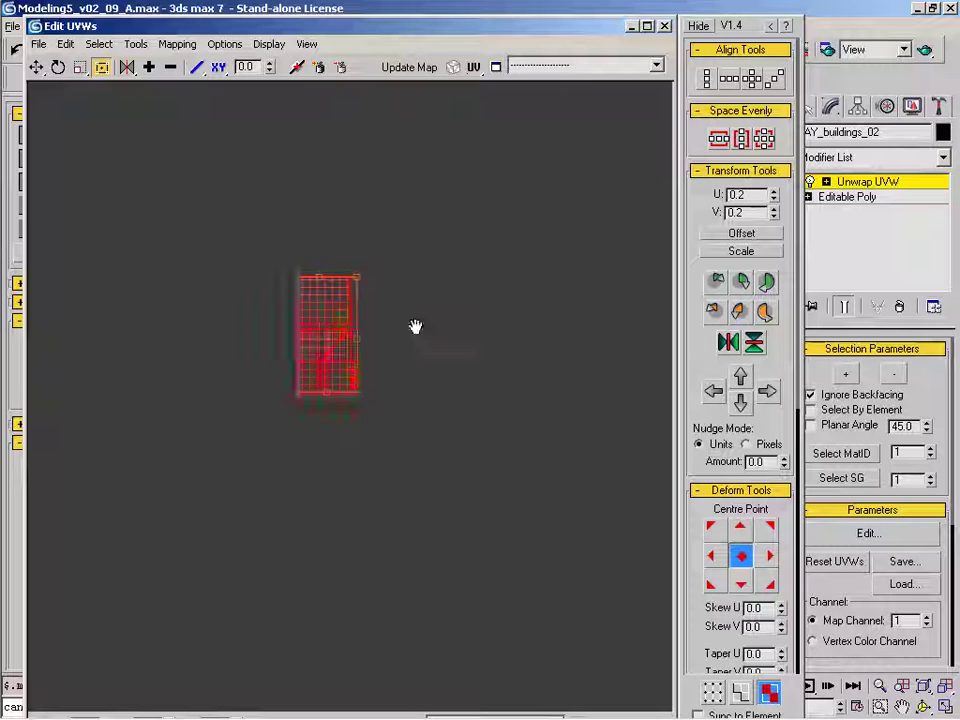
drag(353, 298, 262, 497)
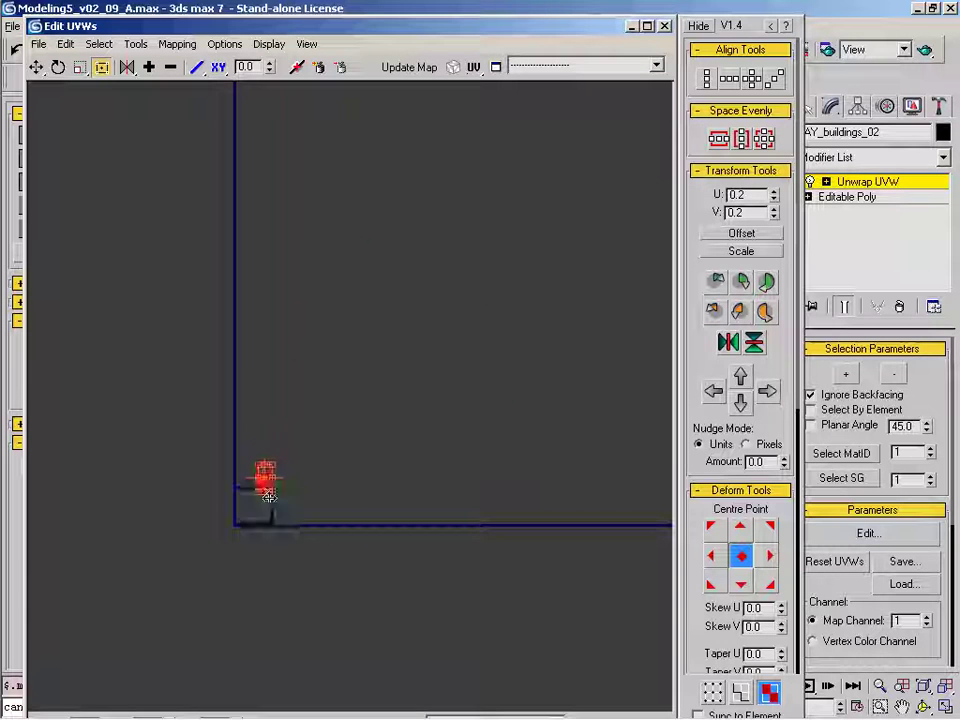
scroll(257, 503, up, 3)
scroll(257, 503, up, 3)
drag(285, 409, 279, 443)
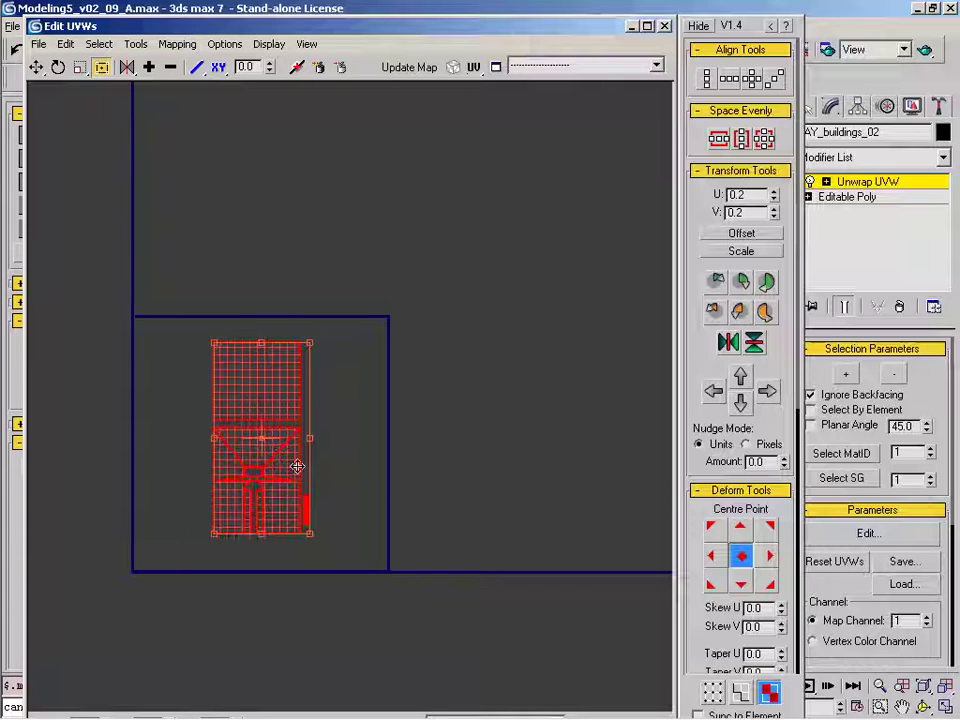
click(666, 26)
click(854, 182)
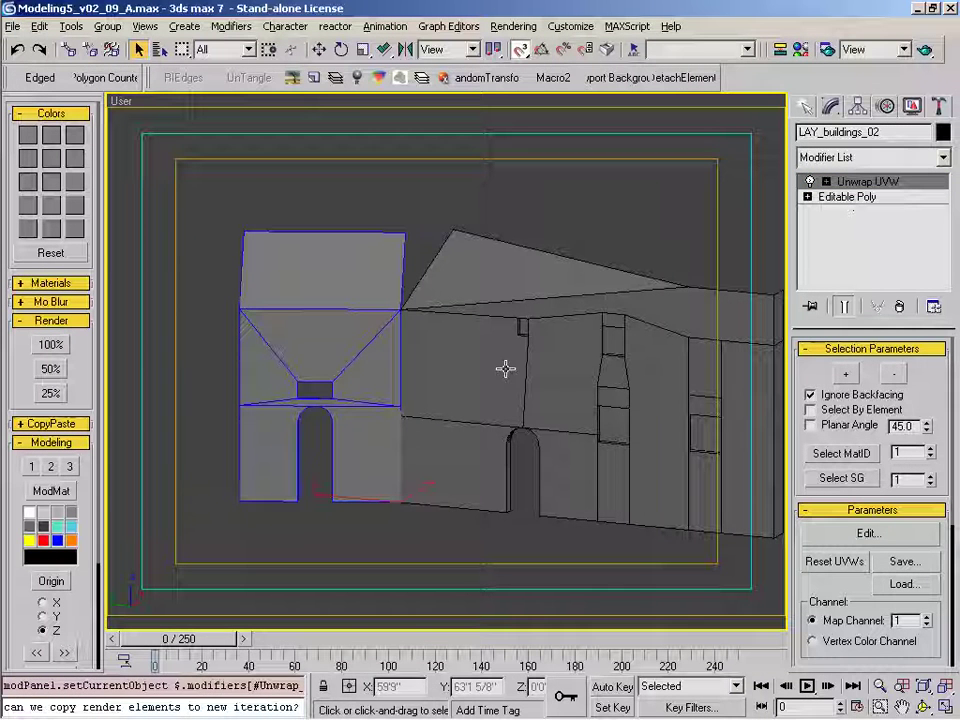
Select both building walls and assign a Checker map to the diffuse channel of the 04 - Default material.
key(m)
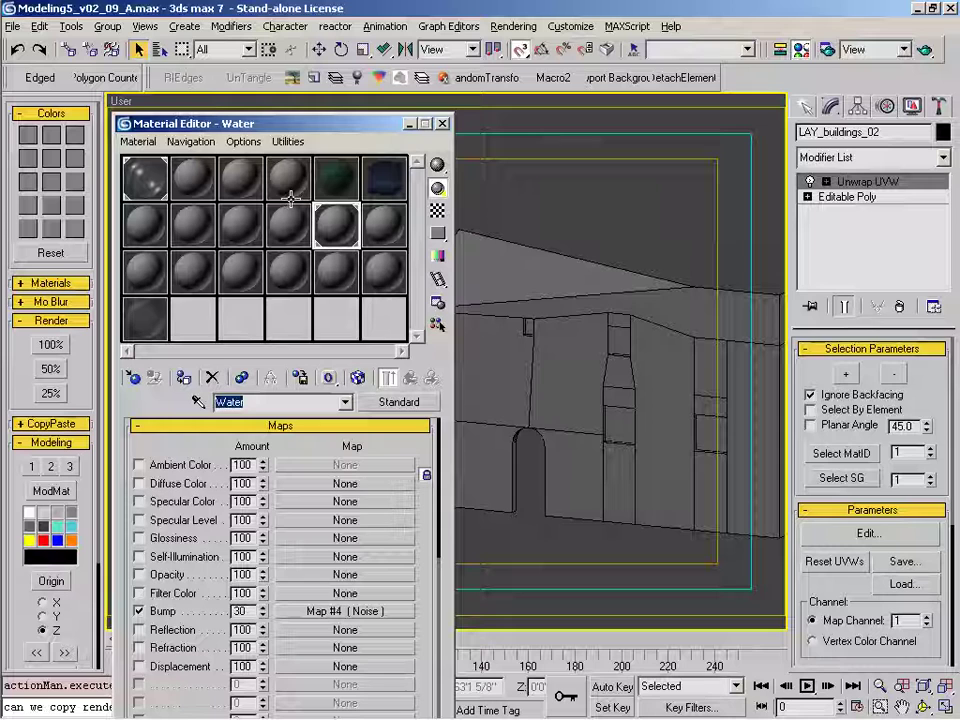
middle_drag(556, 276, 647, 283)
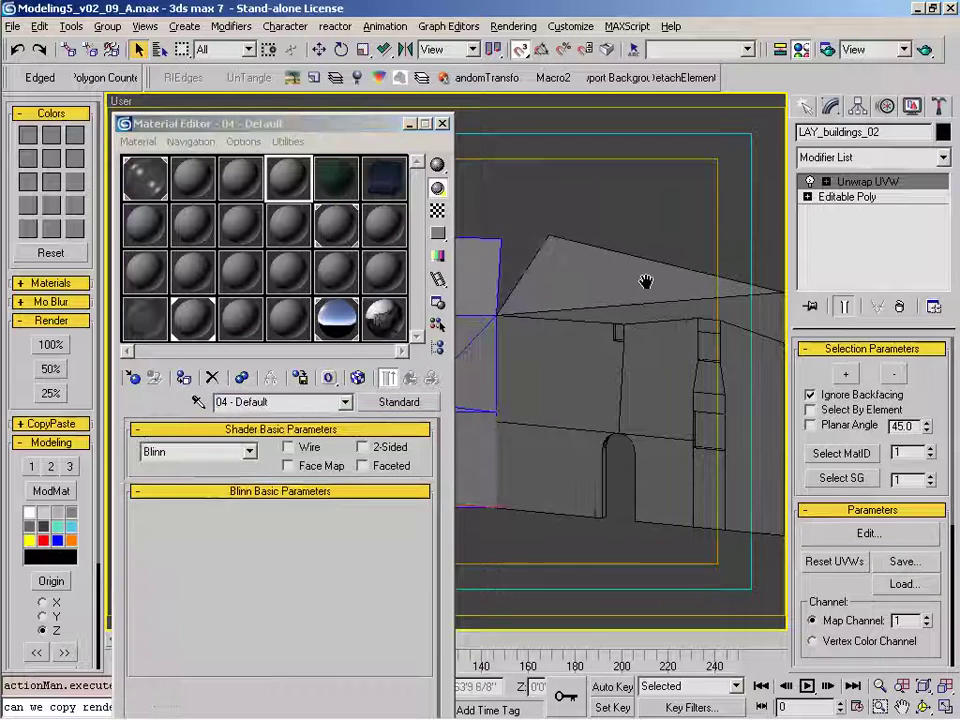
drag(587, 187, 419, 342)
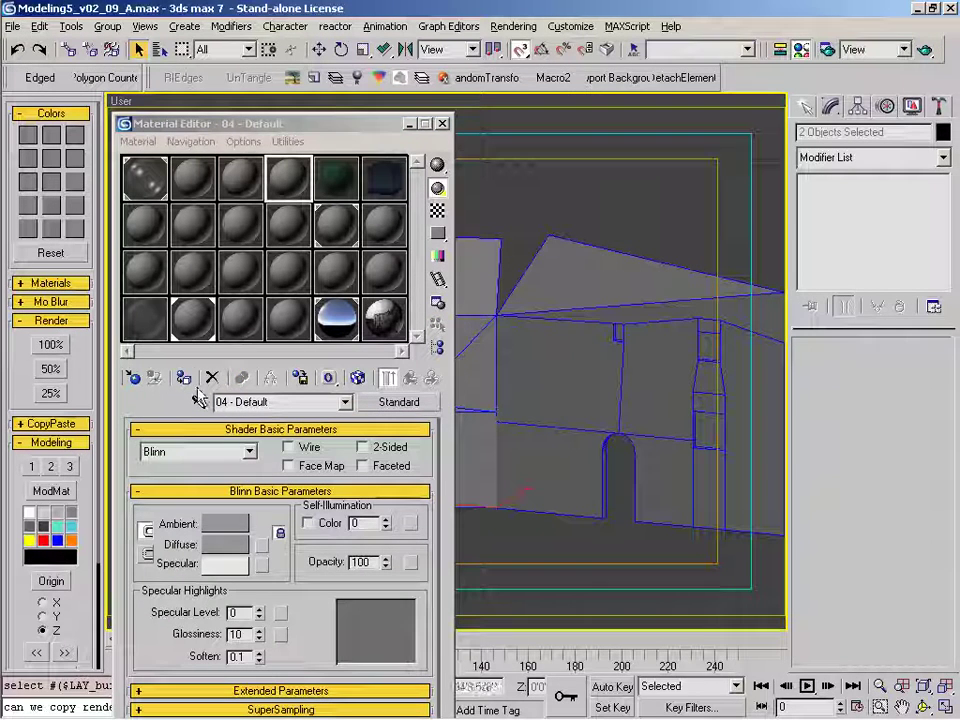
click(261, 544)
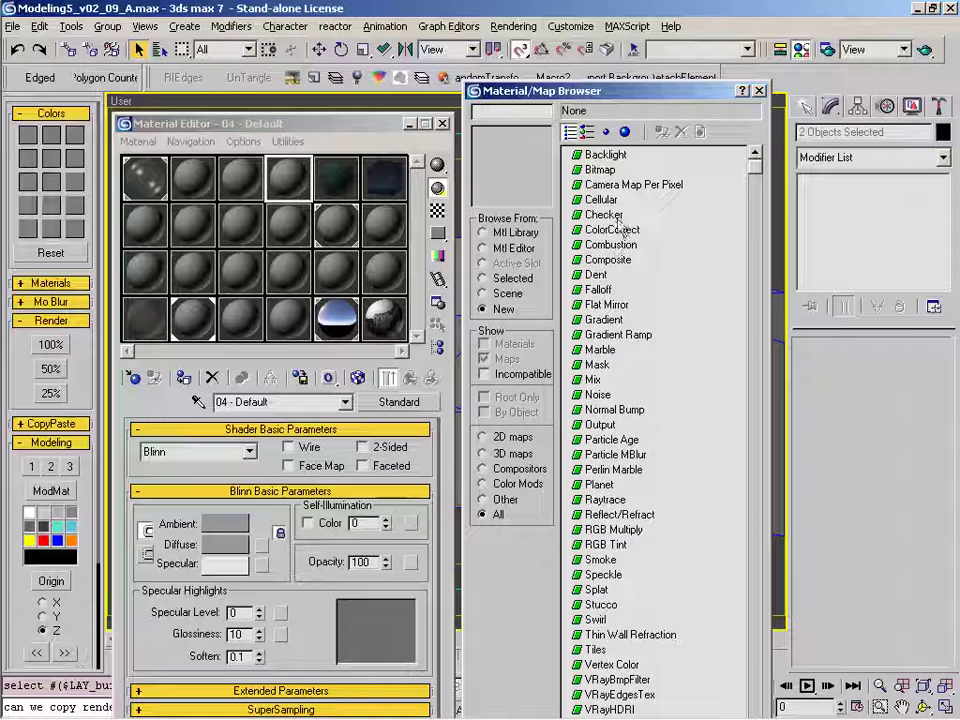
double_click(610, 215)
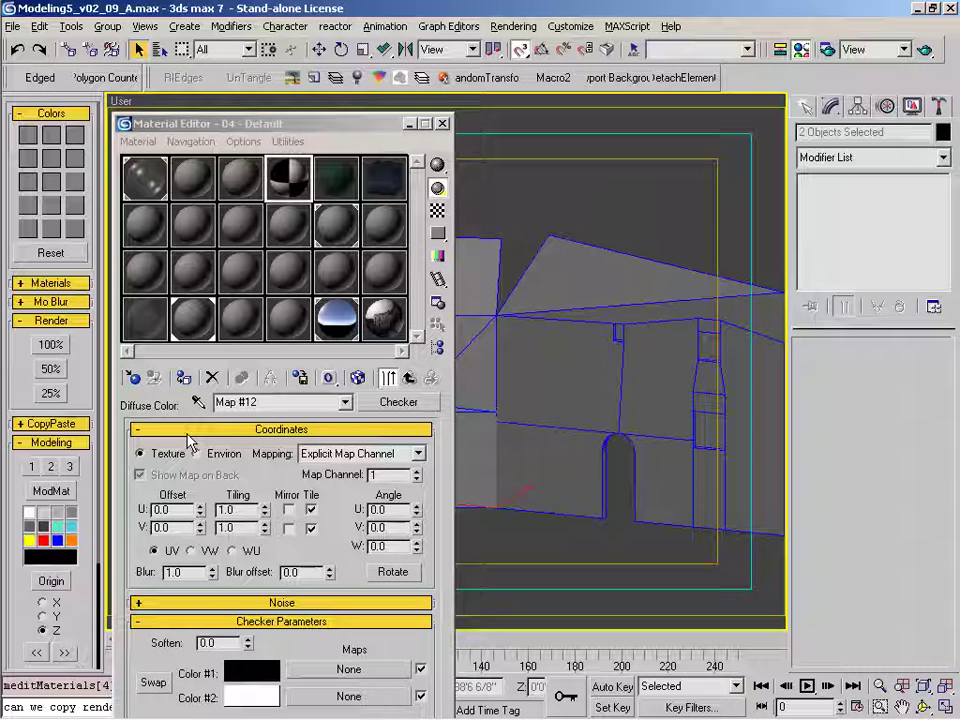
Set the checker's U and V tiling to 50 and display the material on the two selected buildings in the viewport.
double_click(237, 509)
text(50)
key(Tab)
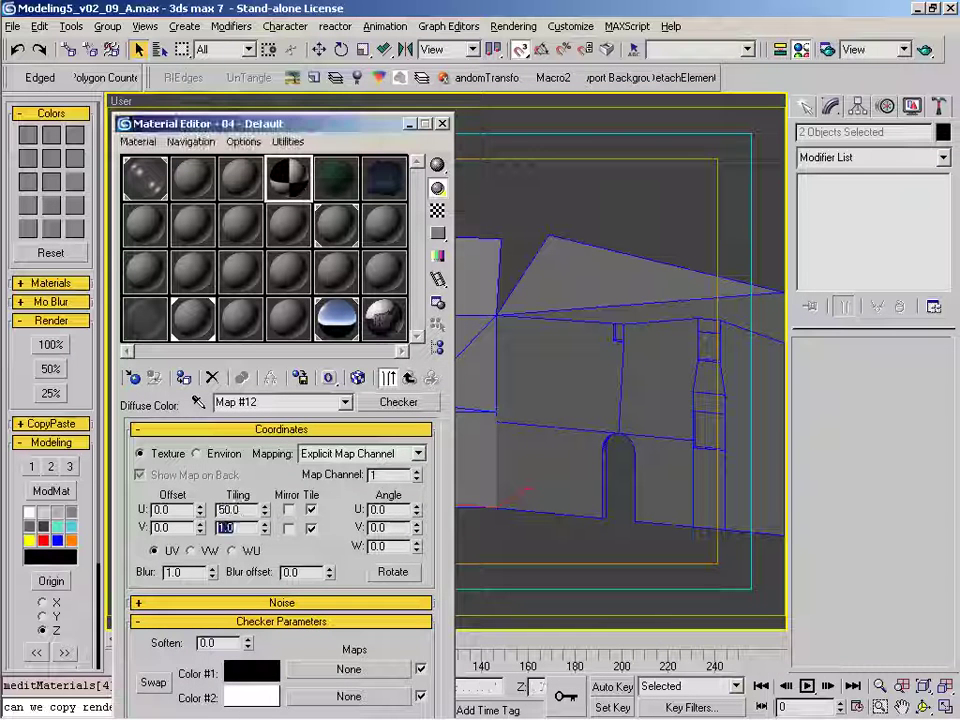
text(50)
key(Return)
click(358, 378)
scroll(707, 364, up, 5)
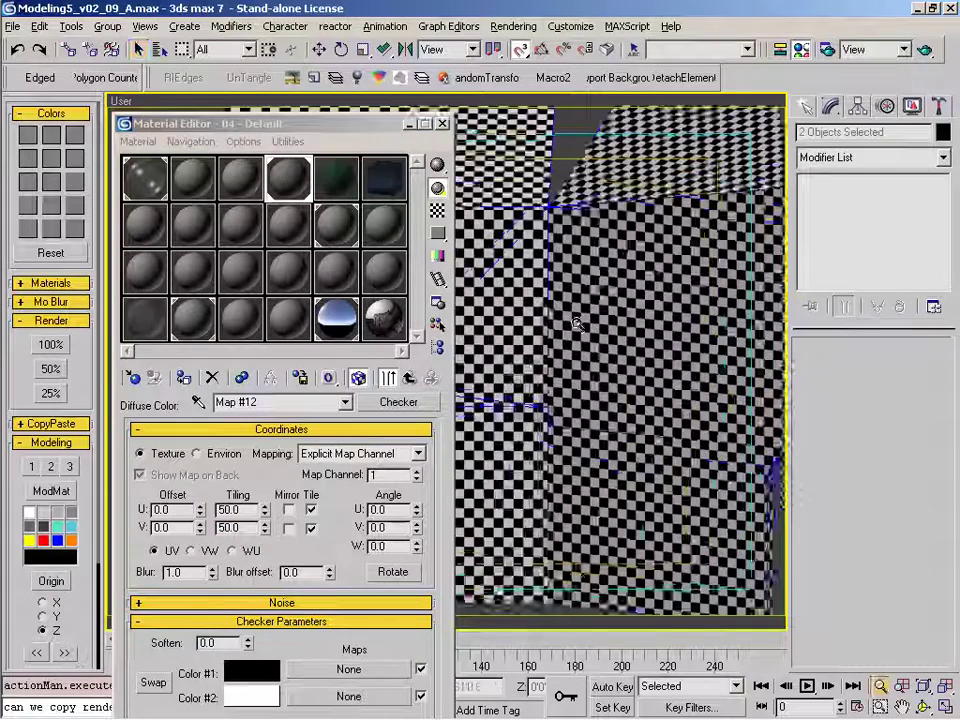
click(442, 123)
middle_drag(596, 392, 528, 321)
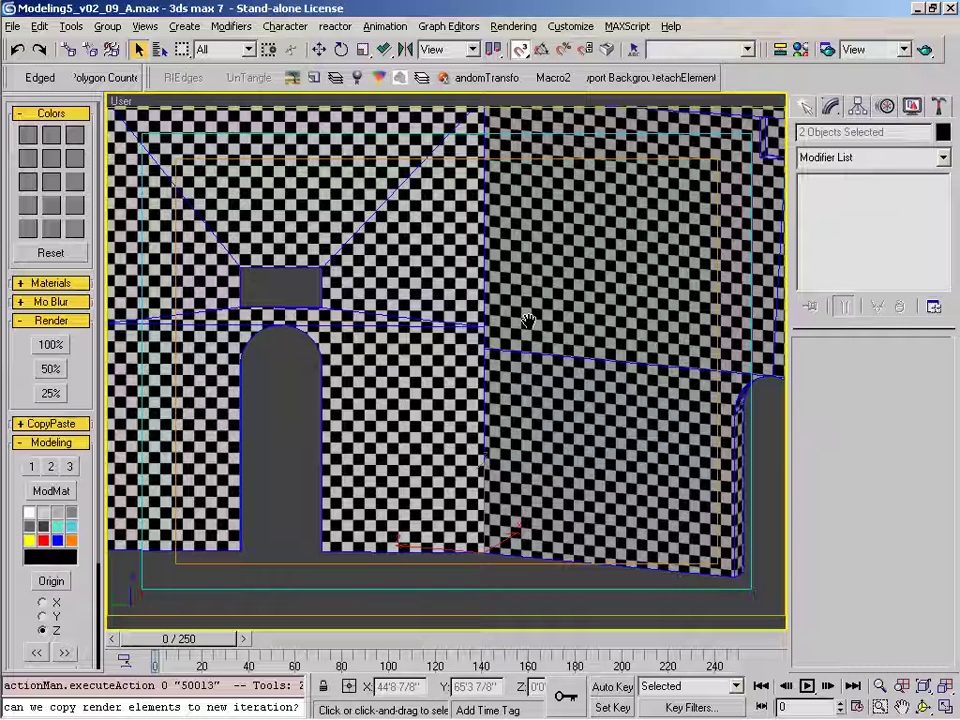
key(z)
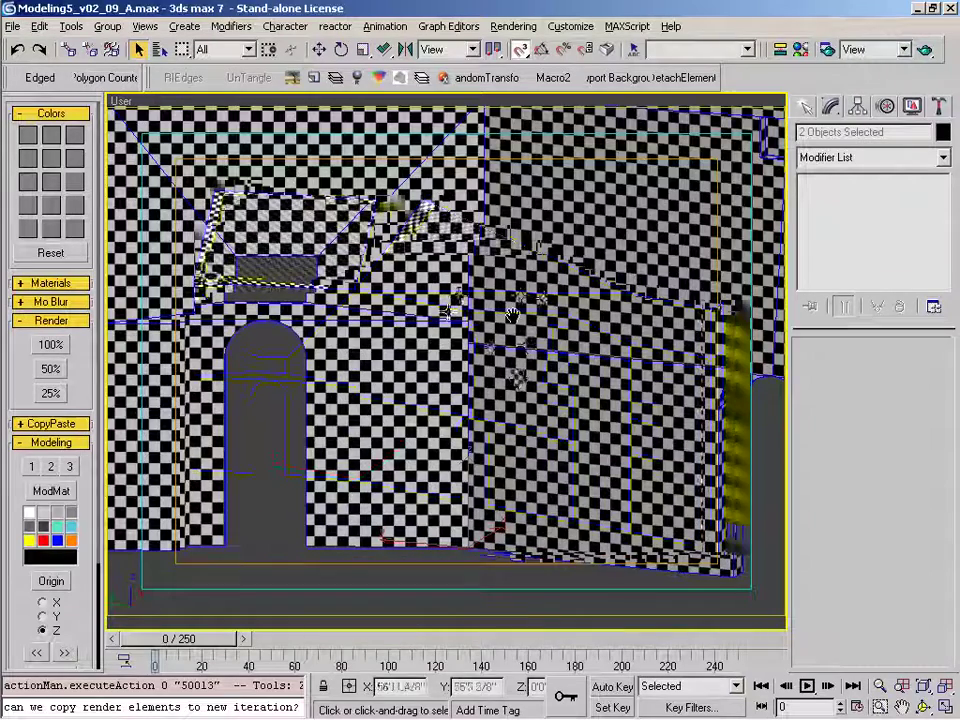